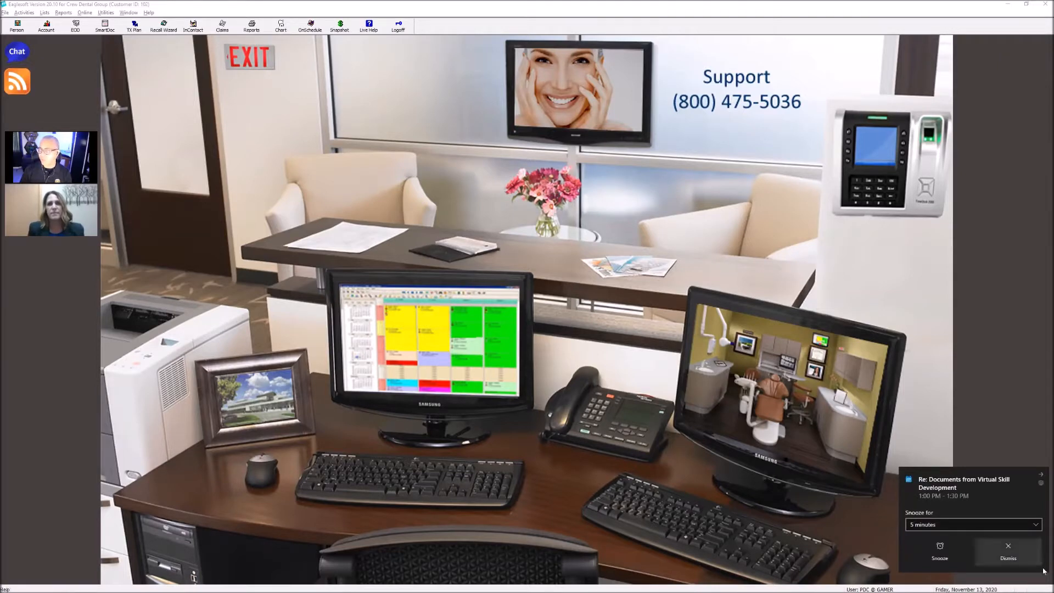
# Dismiss the meeting reminder and display the fee schedule list in clear view
pyautogui.click(1008, 549)
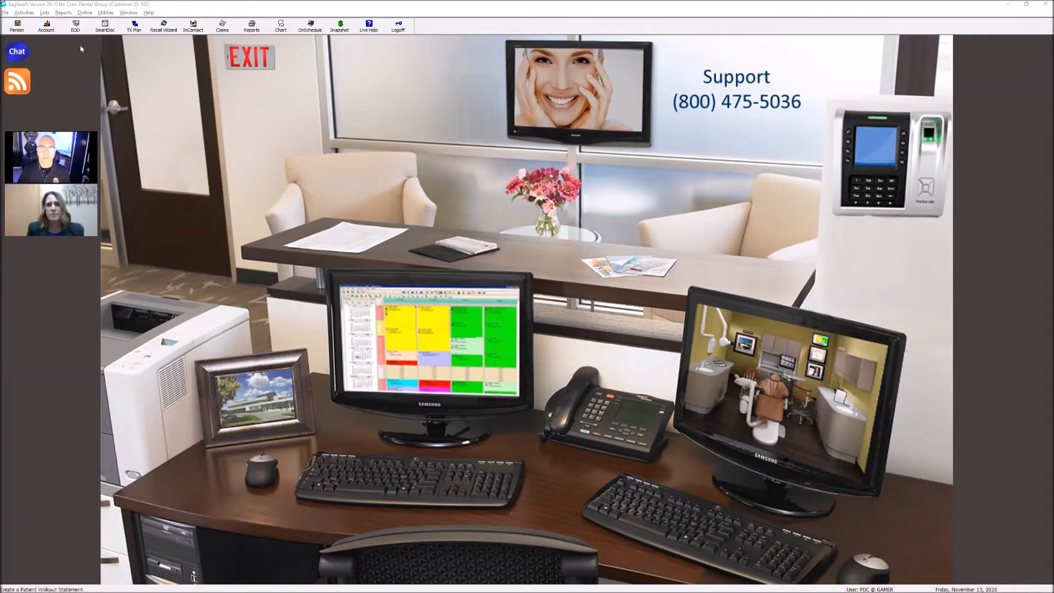
pyautogui.click(45, 13)
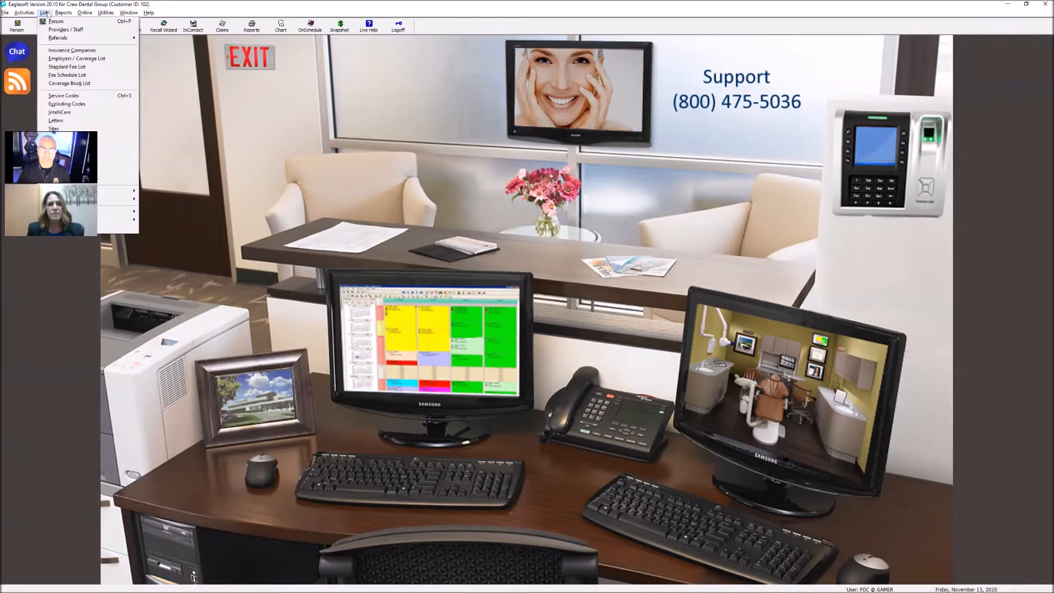
pyautogui.click(67, 75)
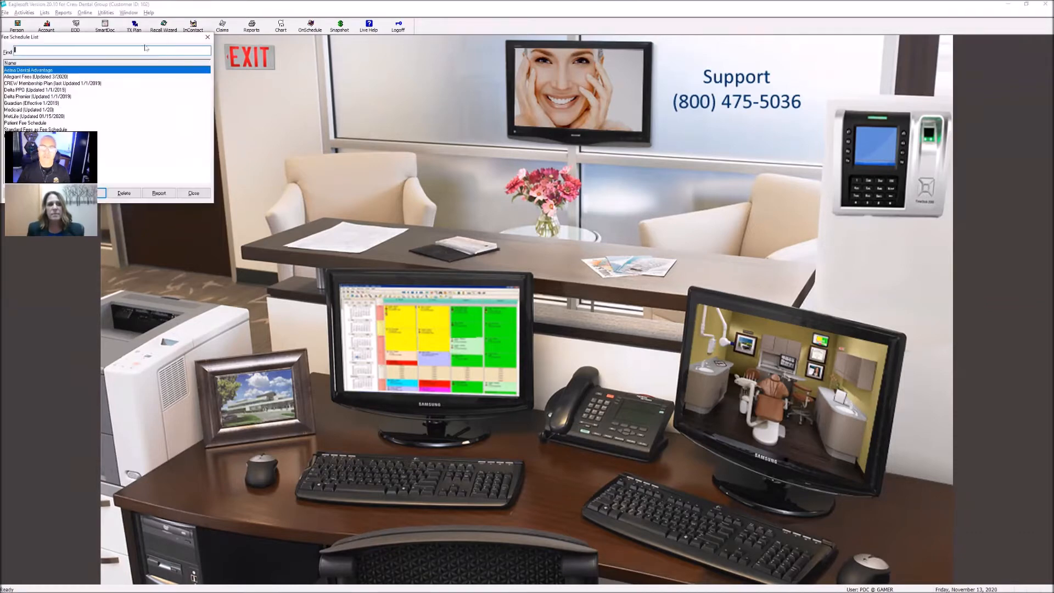
pyautogui.moveTo(145, 41); pyautogui.dragTo(473, 163)
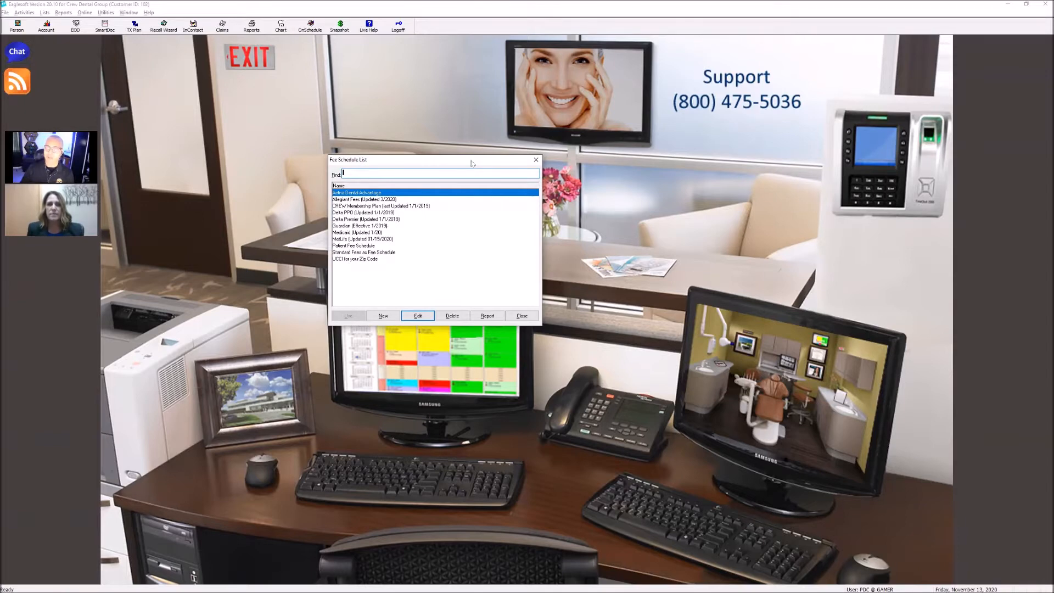
# Open the Delta Premier (Updated 1/1/2019) fee schedule for editing and bring its dialog into clear view
pyautogui.click(361, 225)
pyautogui.click(364, 219)
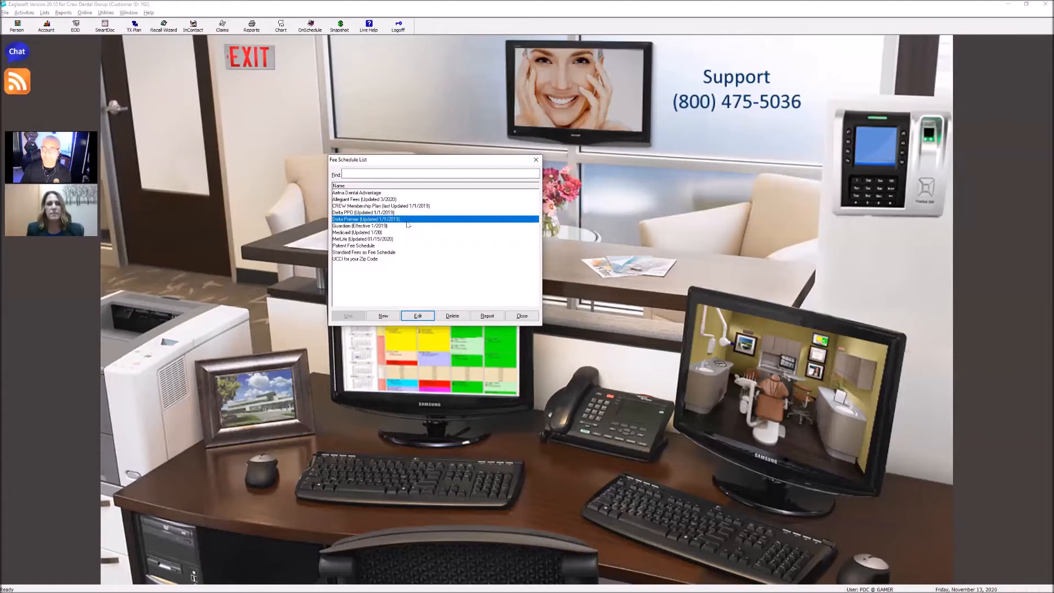
pyautogui.click(418, 316)
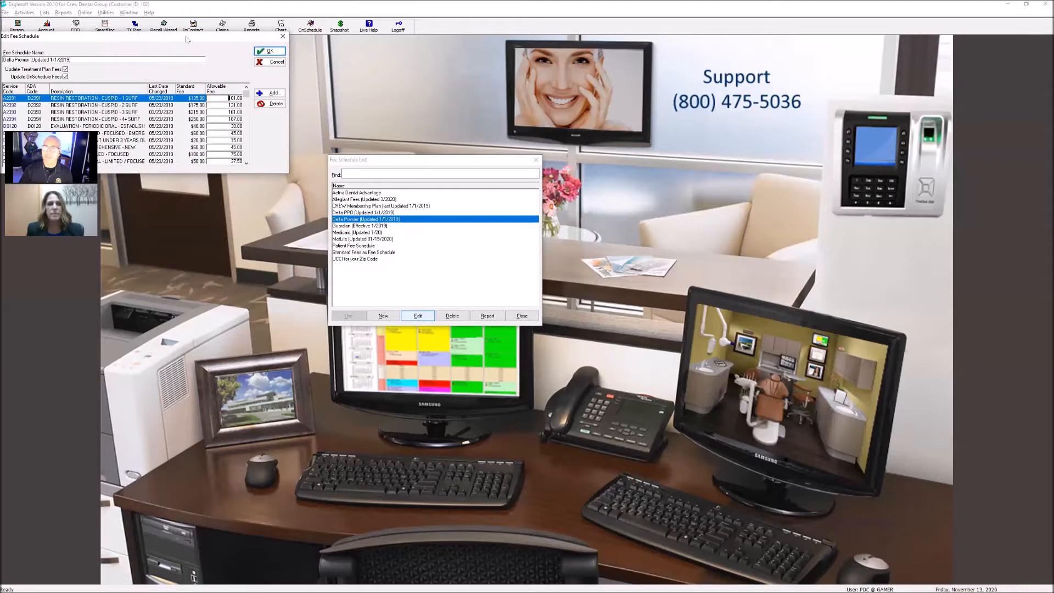
pyautogui.moveTo(187, 39); pyautogui.dragTo(429, 126)
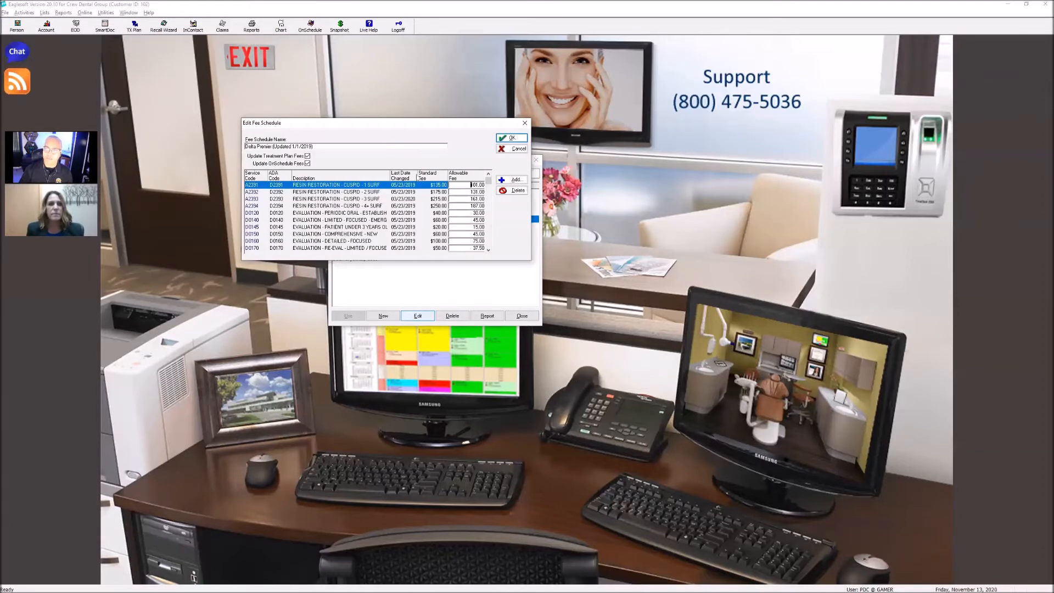
# Turn off updating of treatment plan and OnSchedule fees for the Delta Premier schedule, save it, and close the fee schedule list
pyautogui.click(488, 249)
pyautogui.click(488, 250)
pyautogui.click(488, 250)
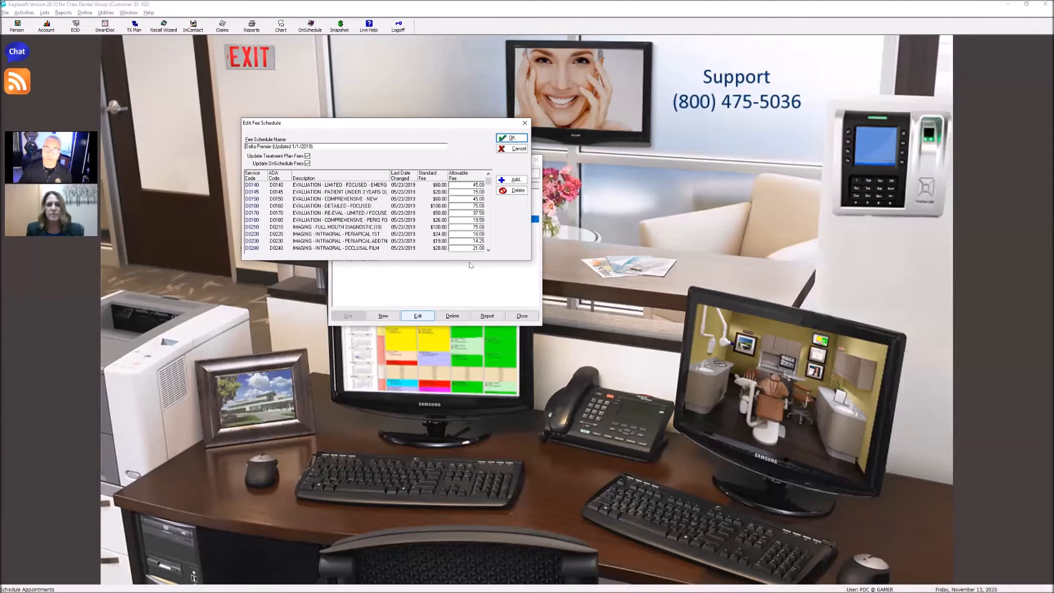
pyautogui.click(308, 163)
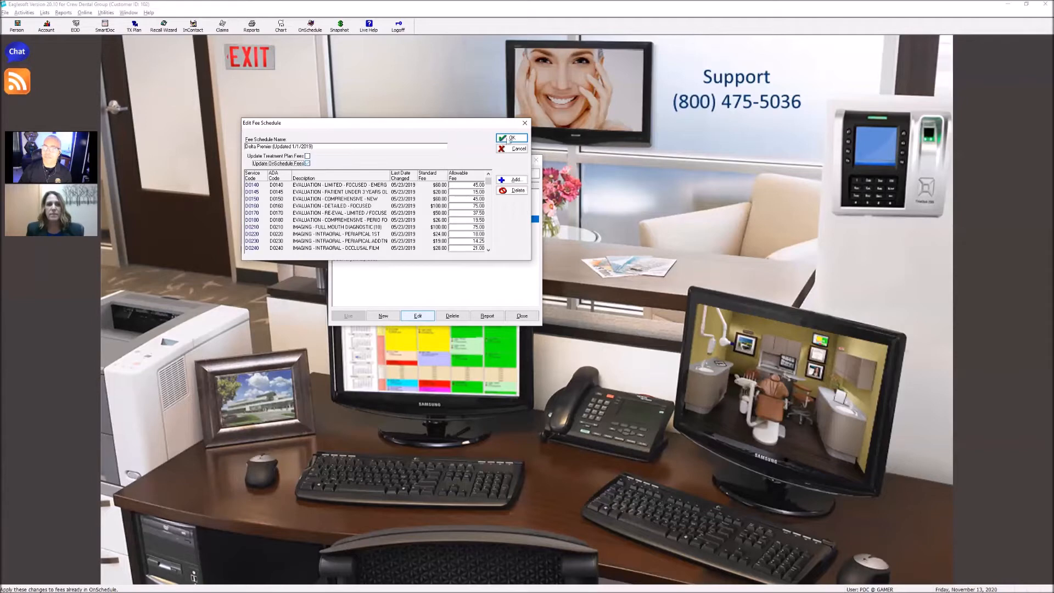
pyautogui.click(512, 138)
pyautogui.click(522, 316)
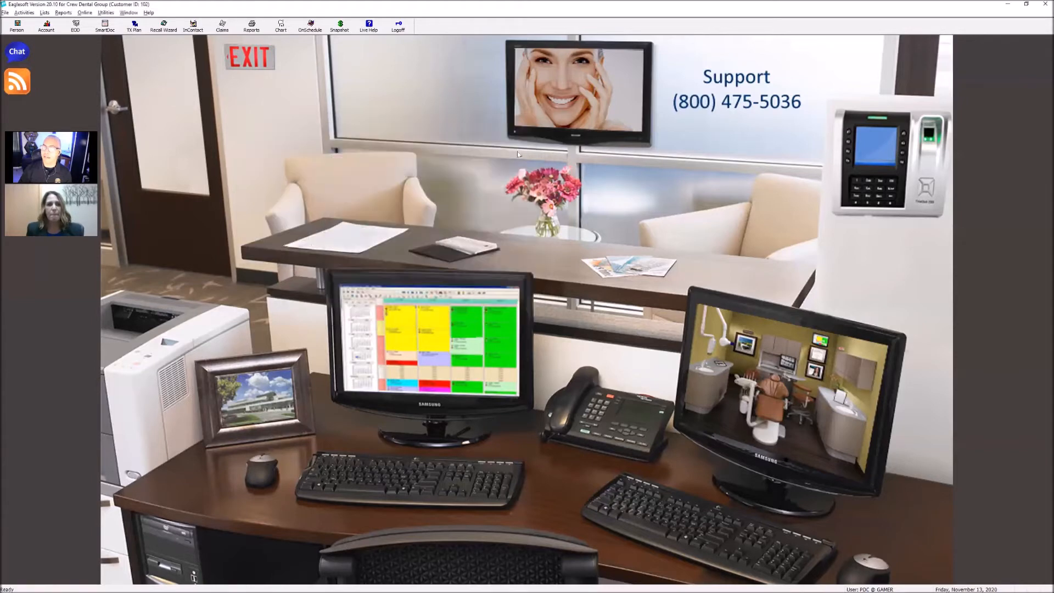
# Find ADA code D0220 in the service code list and open it for editing
pyautogui.click(45, 13)
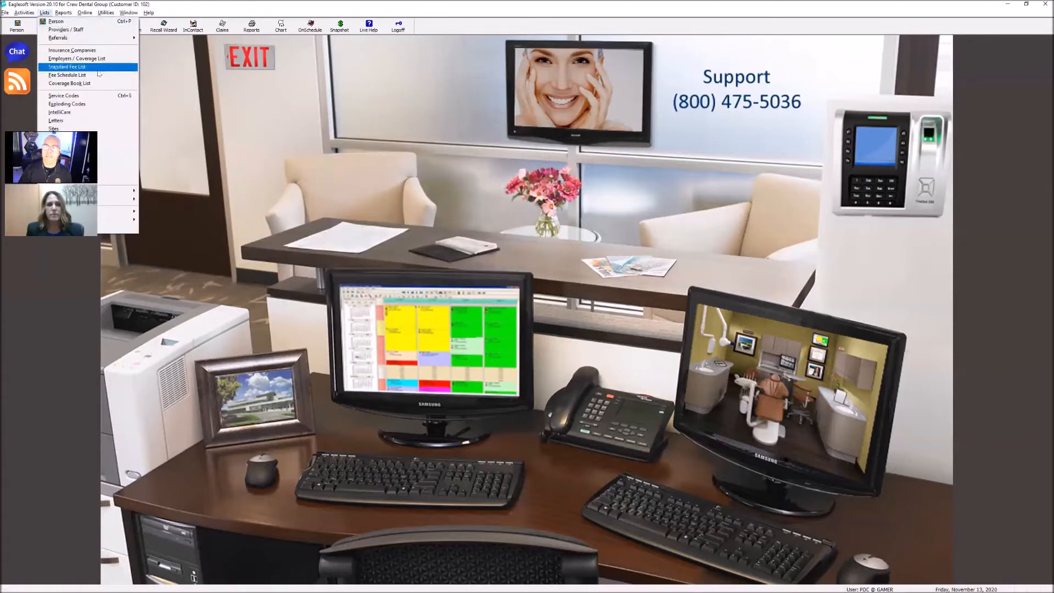
pyautogui.click(98, 96)
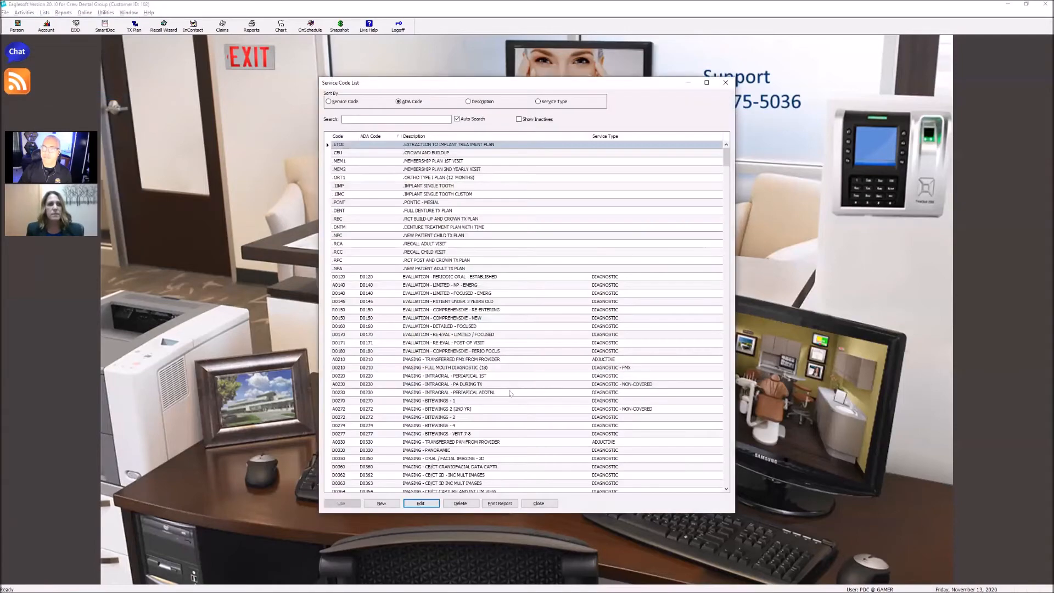
pyautogui.write('d')
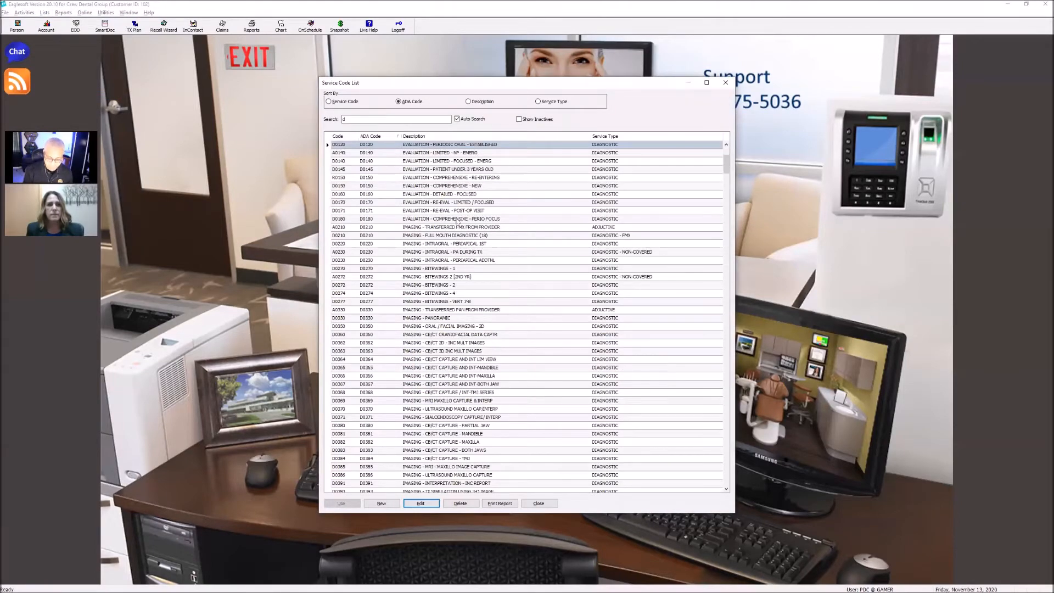
pyautogui.write('0220')
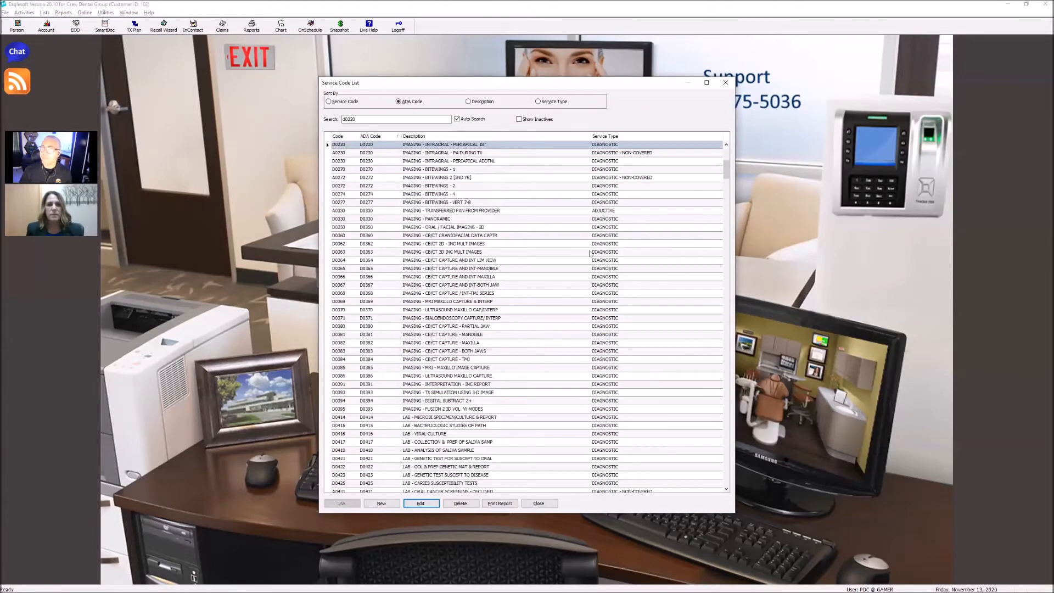
pyautogui.click(420, 505)
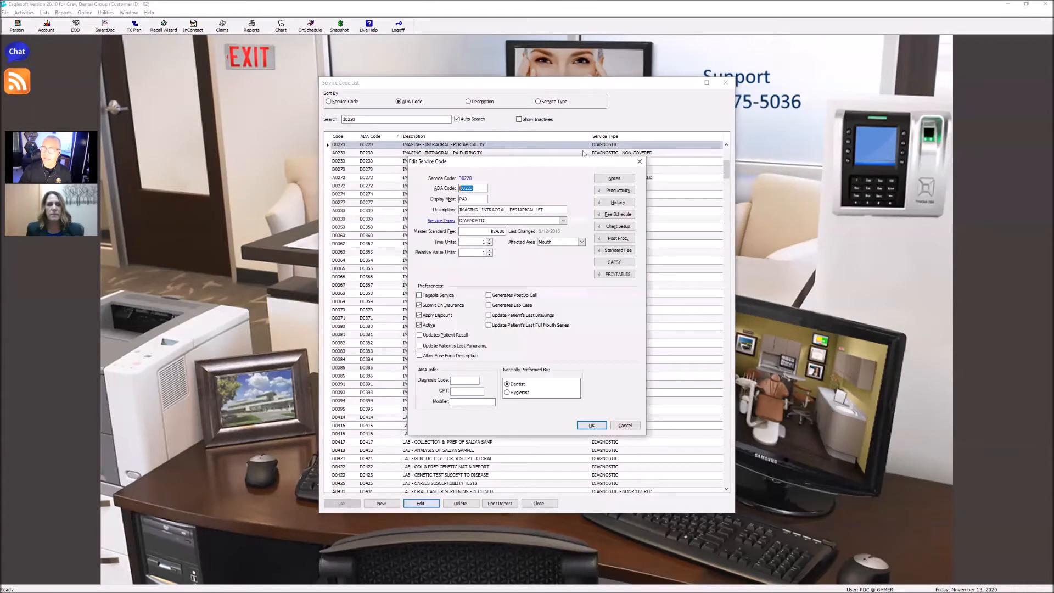
# Review the fee schedules attached to service code D0220, discard the edit, and close the service code list
pyautogui.moveTo(512, 163); pyautogui.dragTo(366, 110)
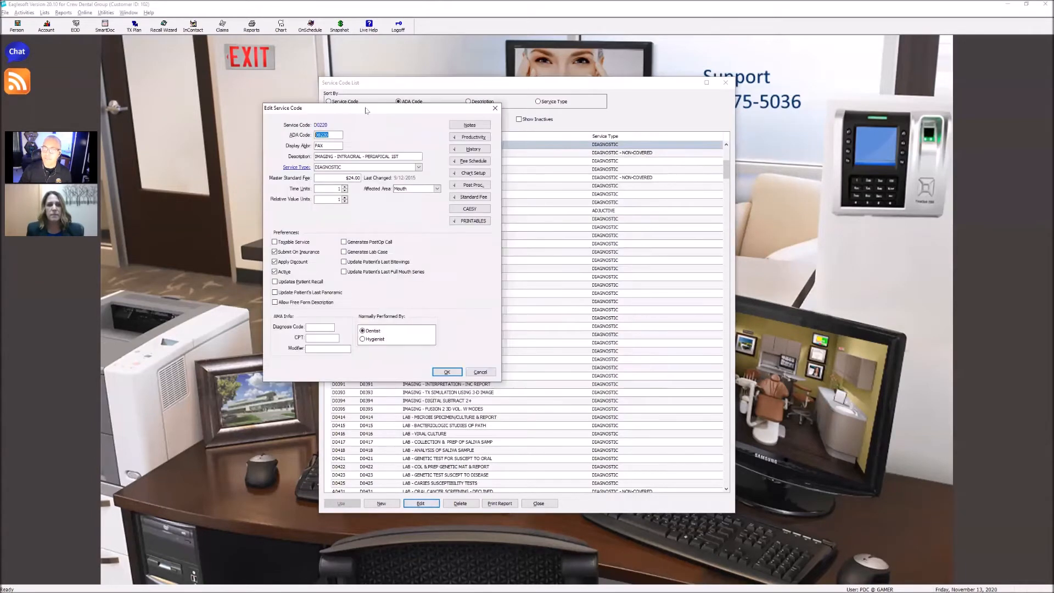
pyautogui.click(471, 160)
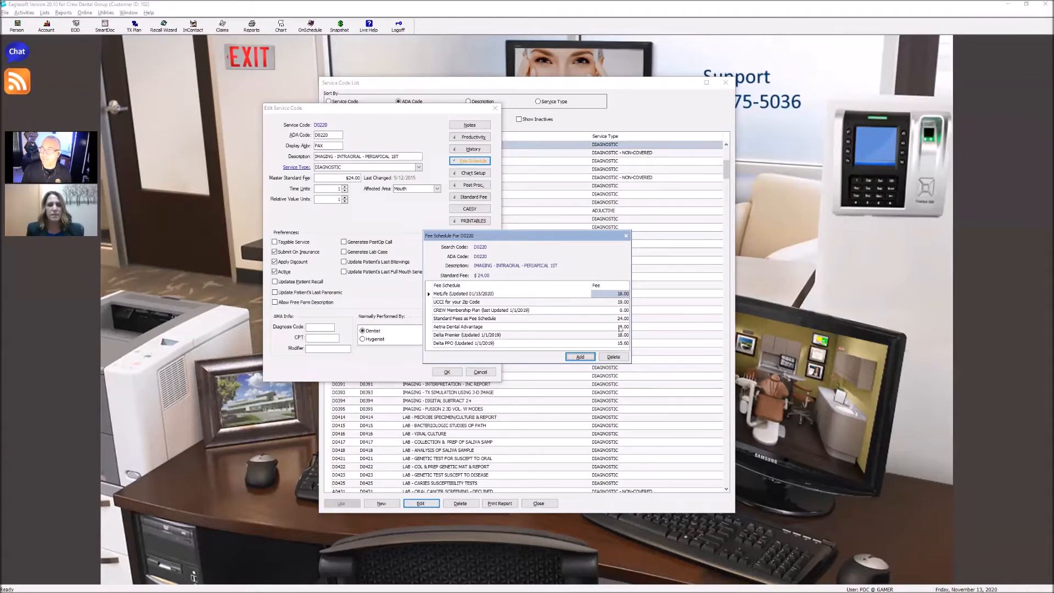
pyautogui.click(626, 236)
pyautogui.click(491, 371)
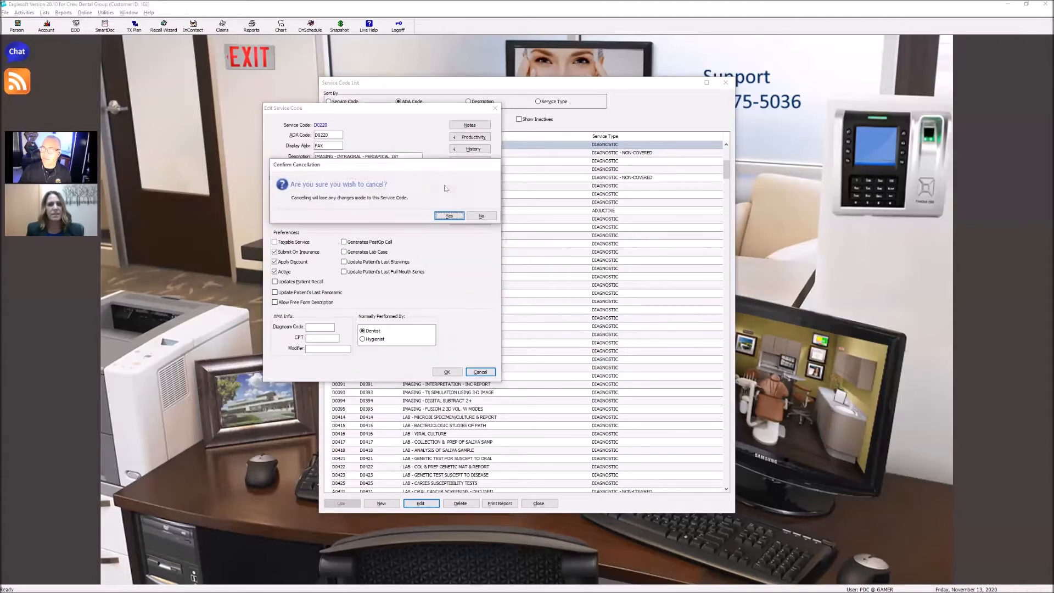
pyautogui.click(448, 217)
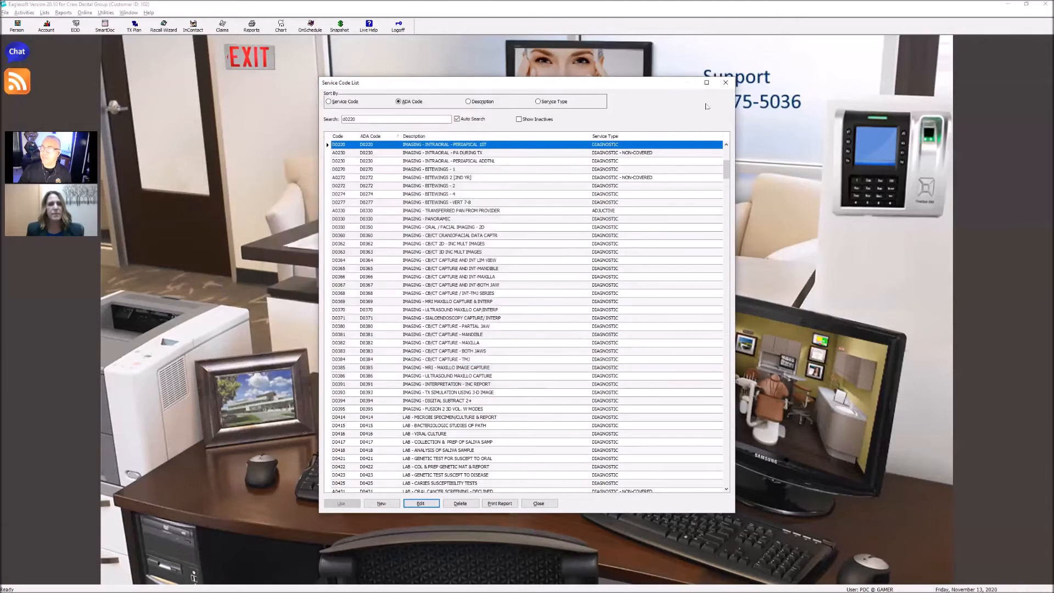
pyautogui.click(725, 83)
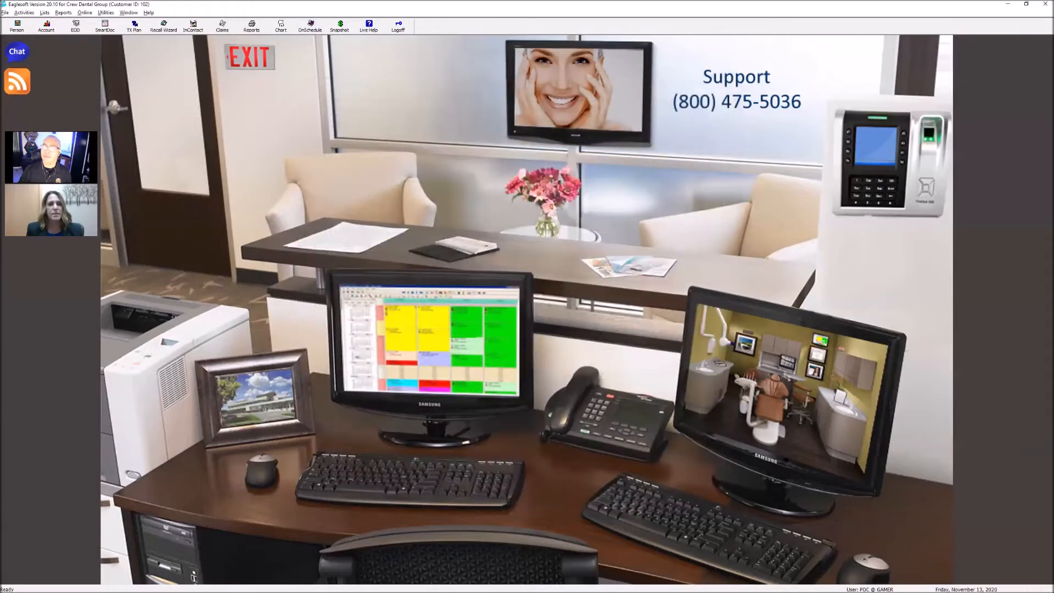
# Review the fee schedule list, highlight the Medicaid (Updated 1/20) schedule, and close the list
pyautogui.click(44, 13)
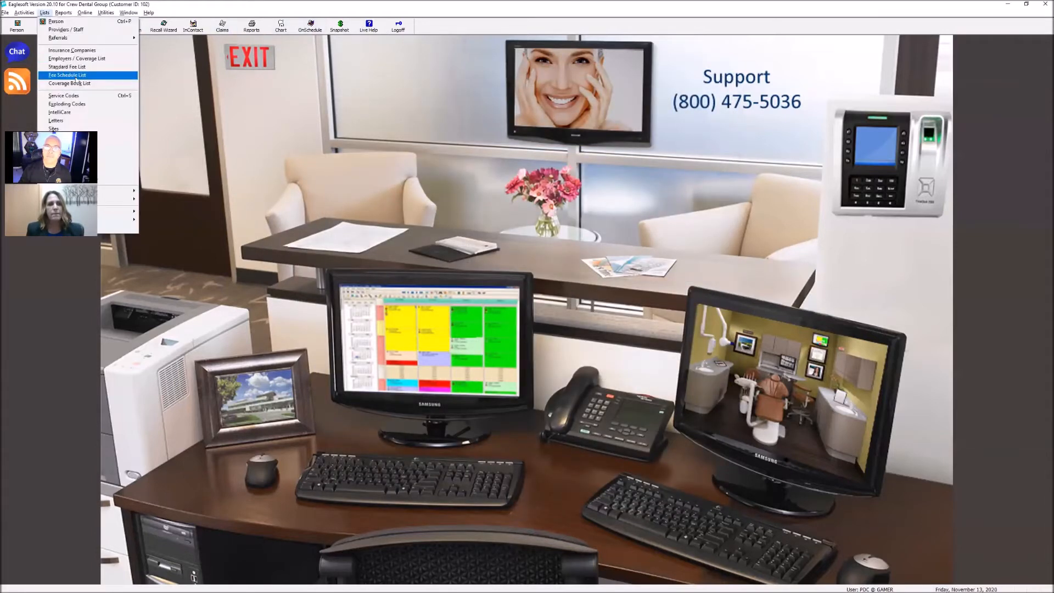
pyautogui.click(67, 75)
pyautogui.moveTo(165, 44); pyautogui.dragTo(433, 155)
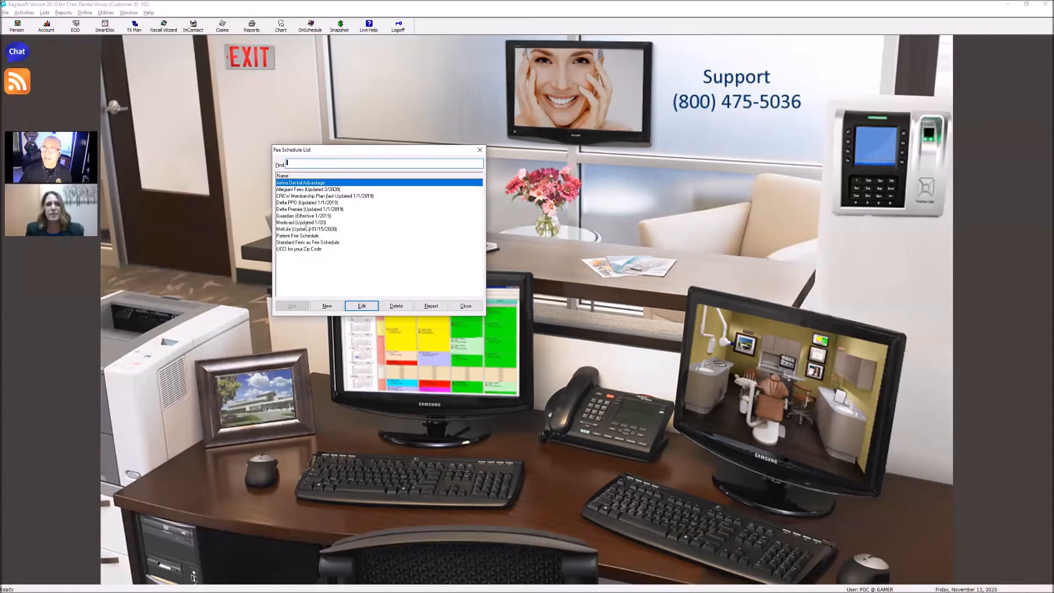
pyautogui.click(308, 223)
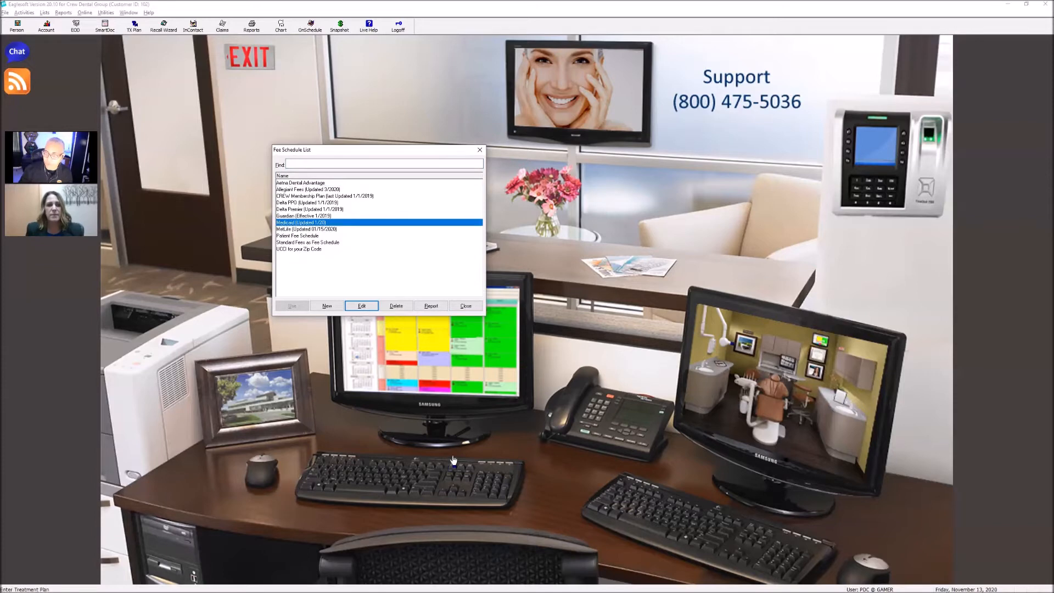
pyautogui.click(467, 306)
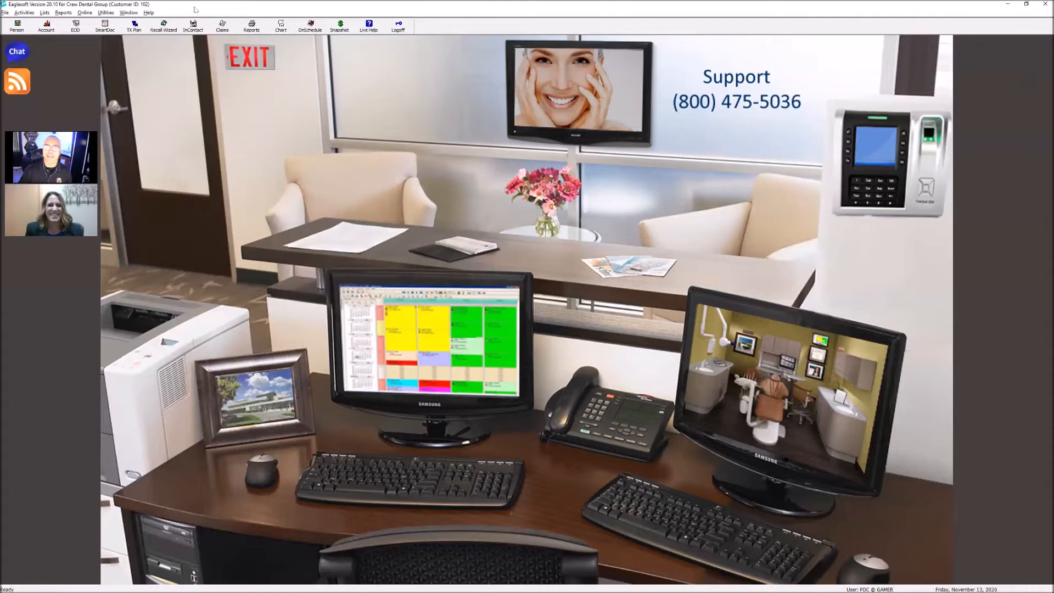
# Review the names in the coverage book list and close it
pyautogui.click(45, 13)
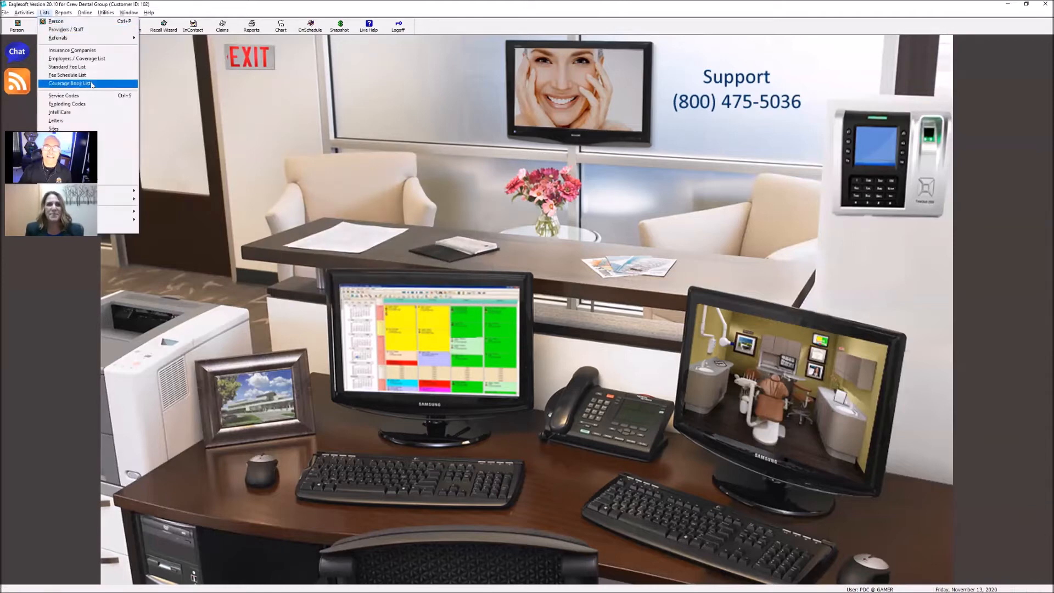
pyautogui.click(69, 83)
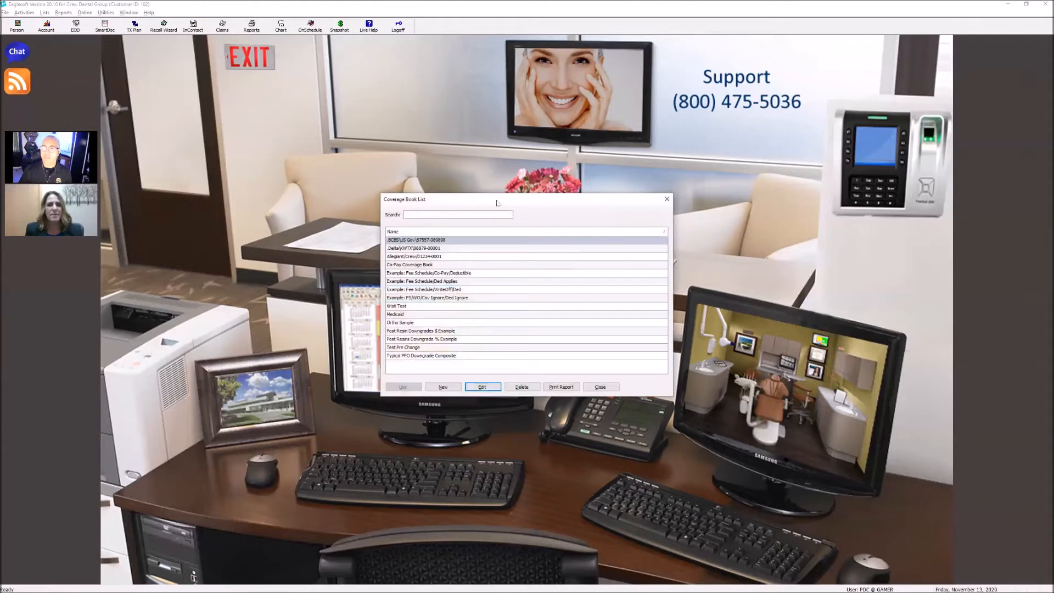
pyautogui.moveTo(488, 198); pyautogui.dragTo(301, 87)
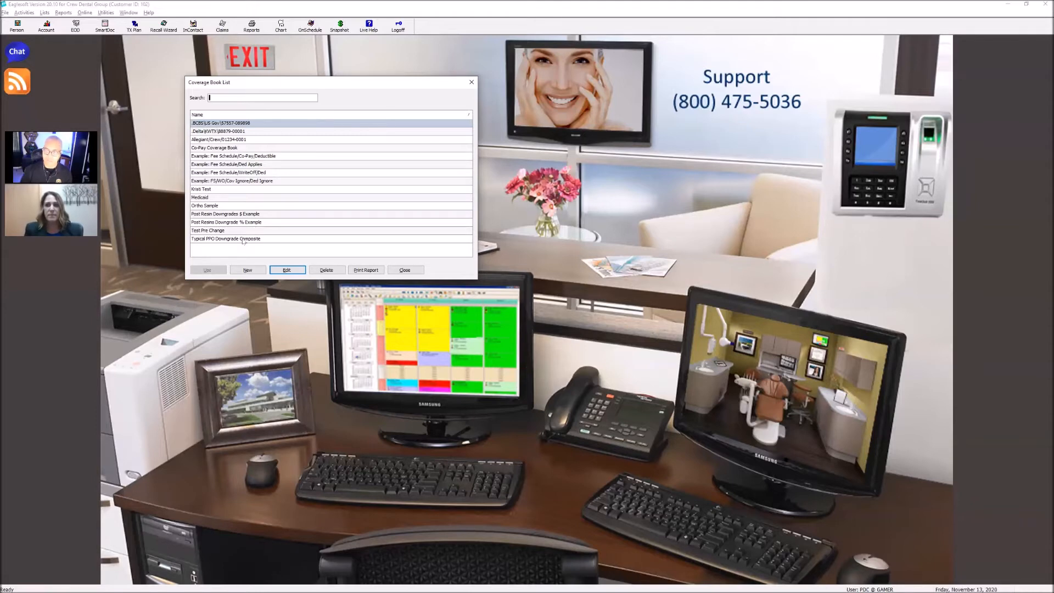
pyautogui.click(406, 270)
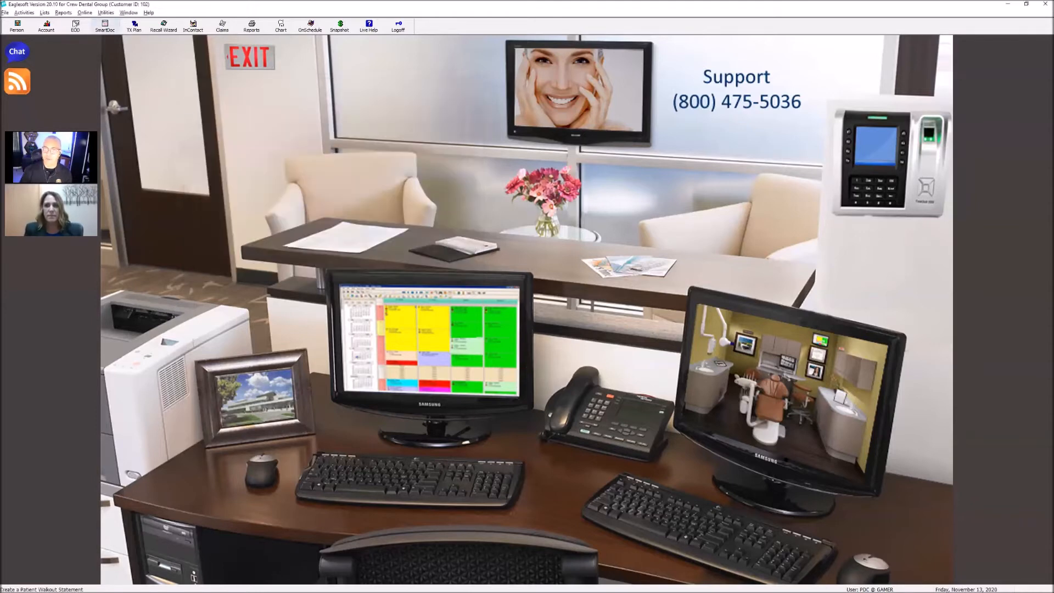
# Open the unnamed MetLife employer record from the Employers / Coverage List
pyautogui.click(44, 13)
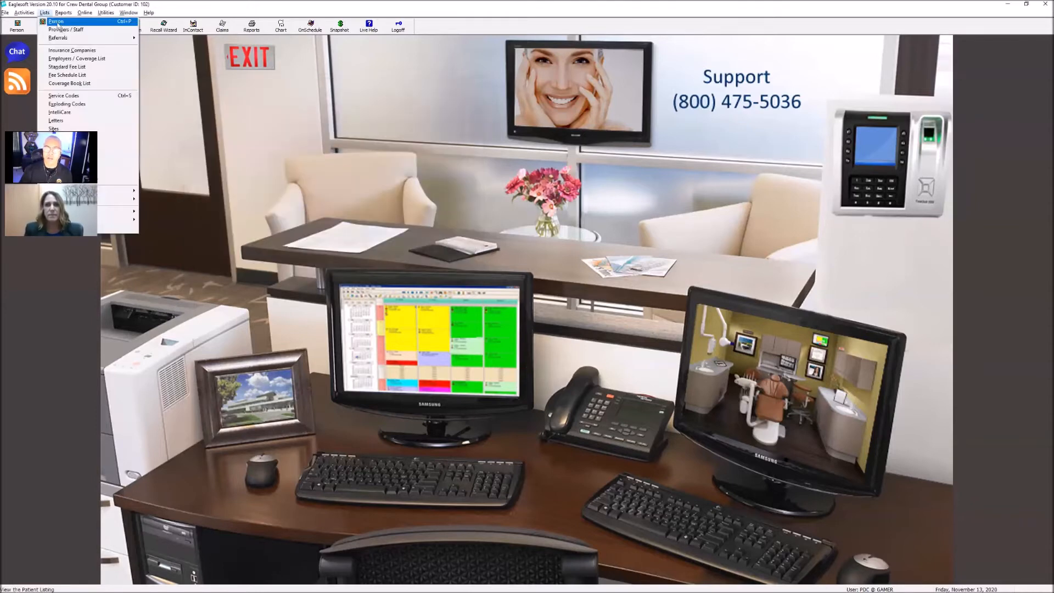
pyautogui.click(72, 59)
pyautogui.click(439, 259)
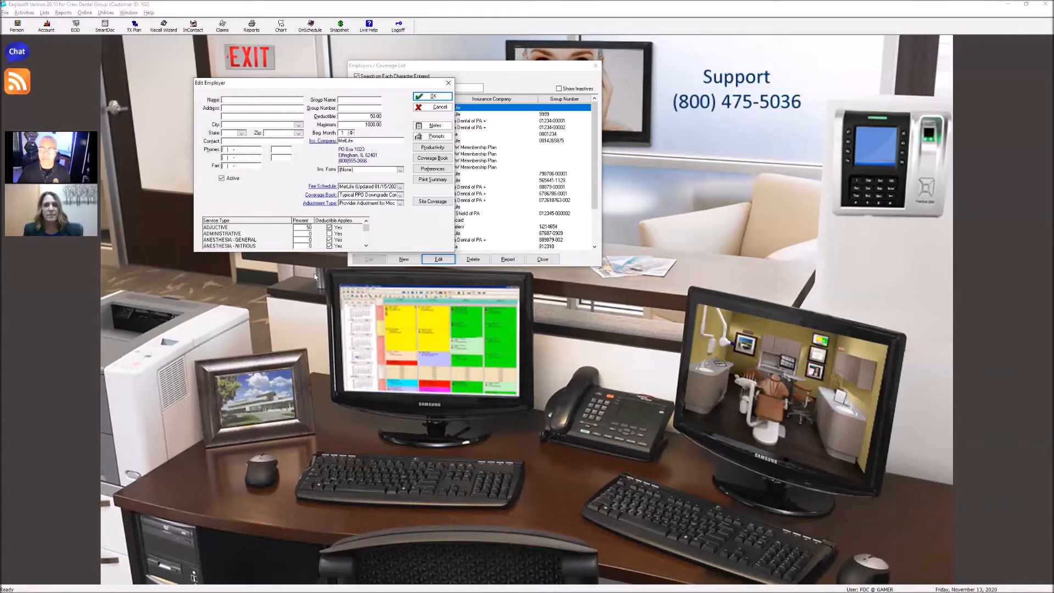
# Examine the MetLife employer's service type percentages and deductible settings, including the occlusal and sleep guards, and leave the record without saving
pyautogui.click(366, 245)
pyautogui.click(366, 245)
pyautogui.click(366, 245)
pyautogui.click(366, 245)
pyautogui.click(366, 245)
pyautogui.click(366, 246)
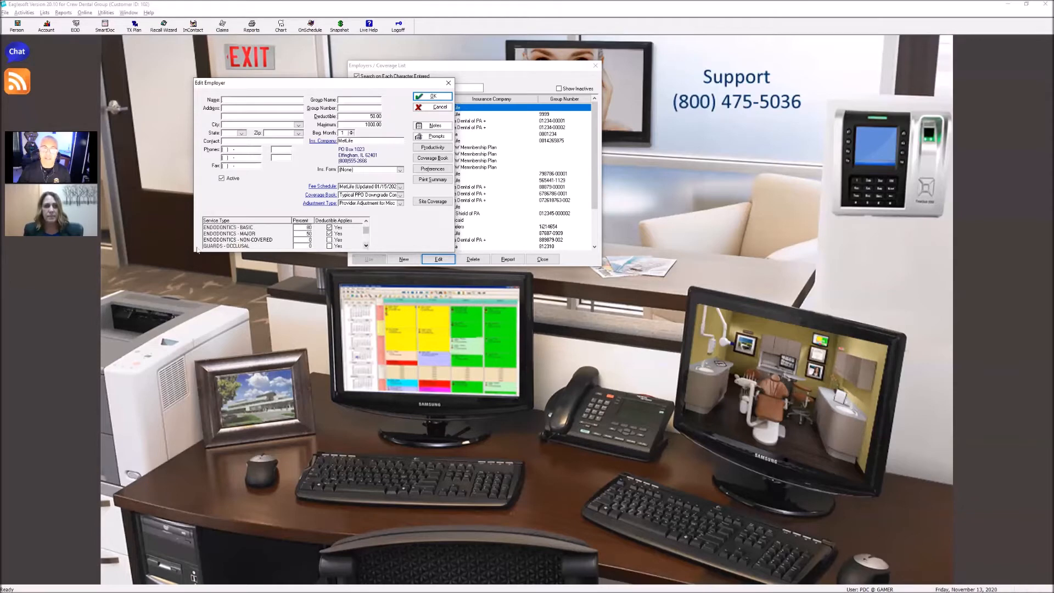
pyautogui.click(366, 245)
pyautogui.click(366, 245)
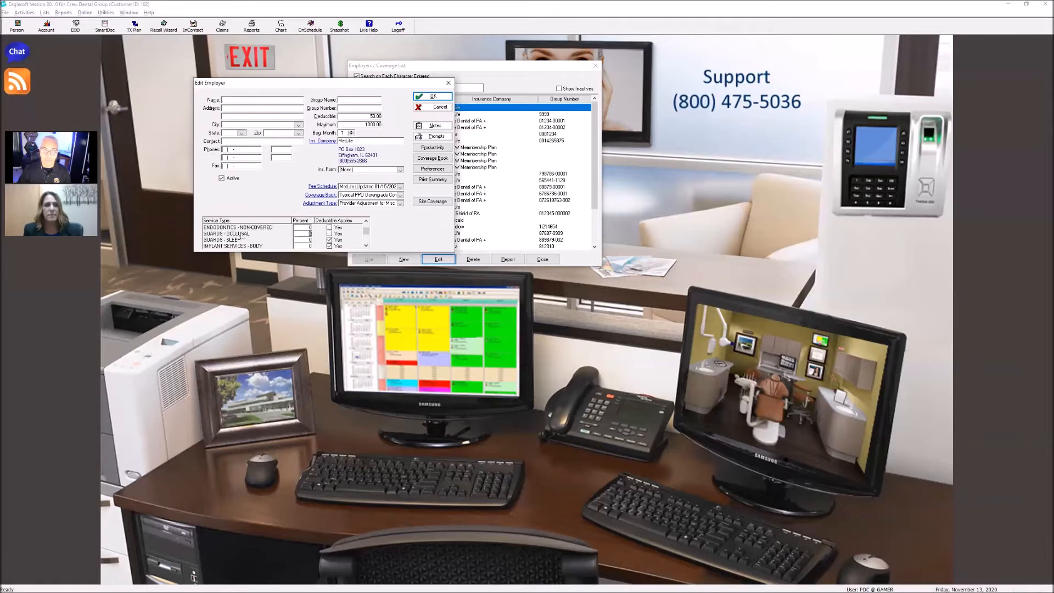
pyautogui.click(242, 242)
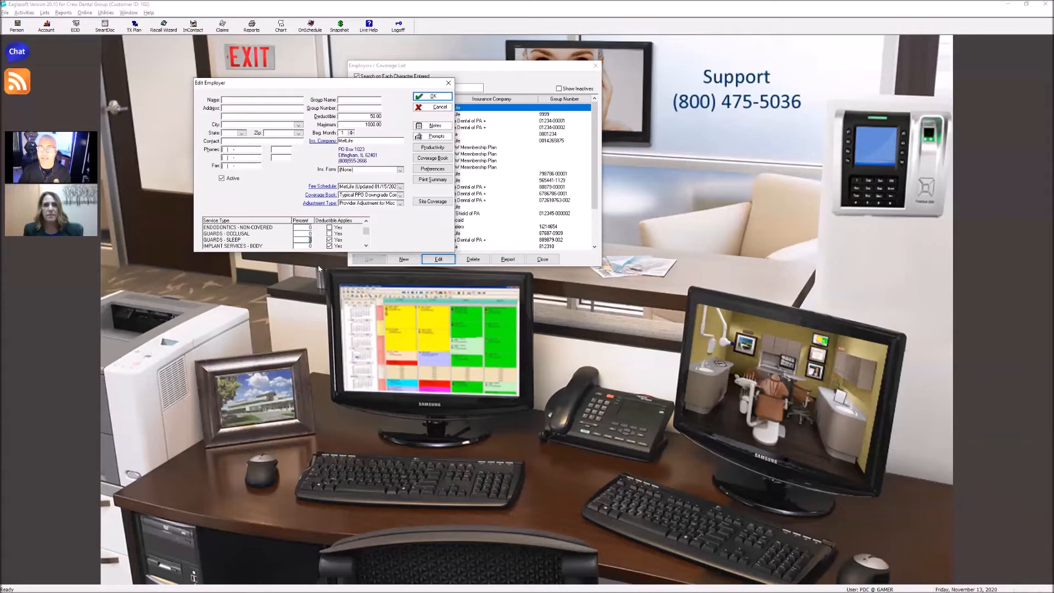
pyautogui.click(367, 246)
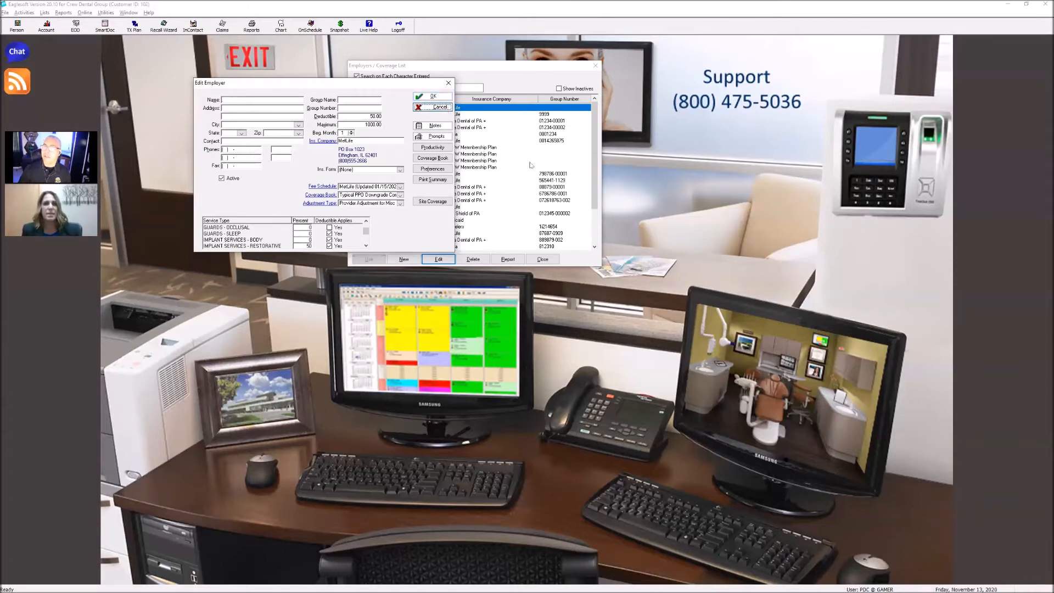
pyautogui.press('Escape')
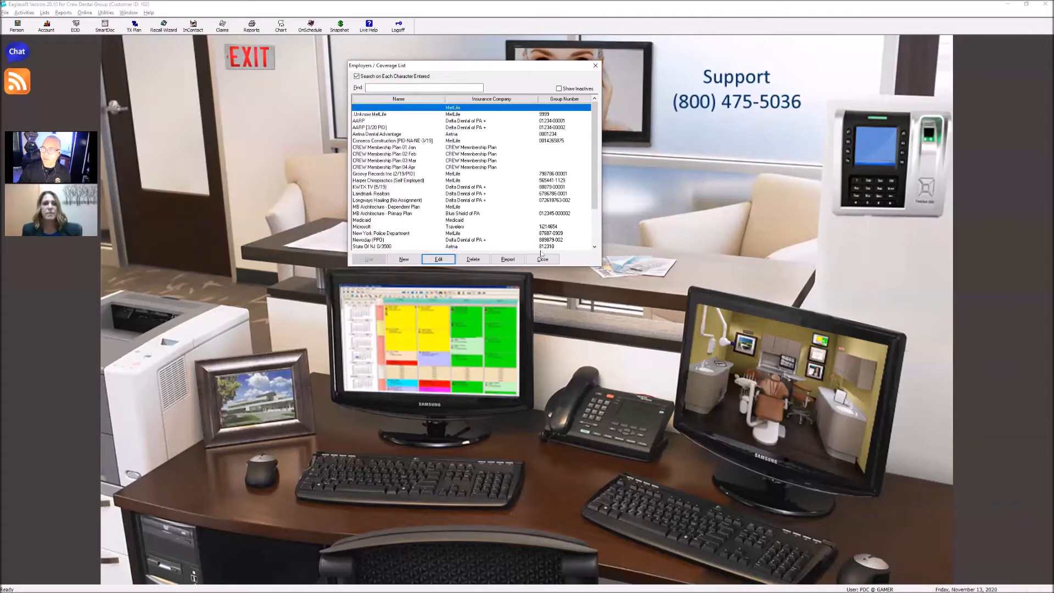
# Review the service lines of the Typical PPO Downgrade Composite coverage book from the unnamed MetLife employer record, closing it unchanged
pyautogui.click(438, 259)
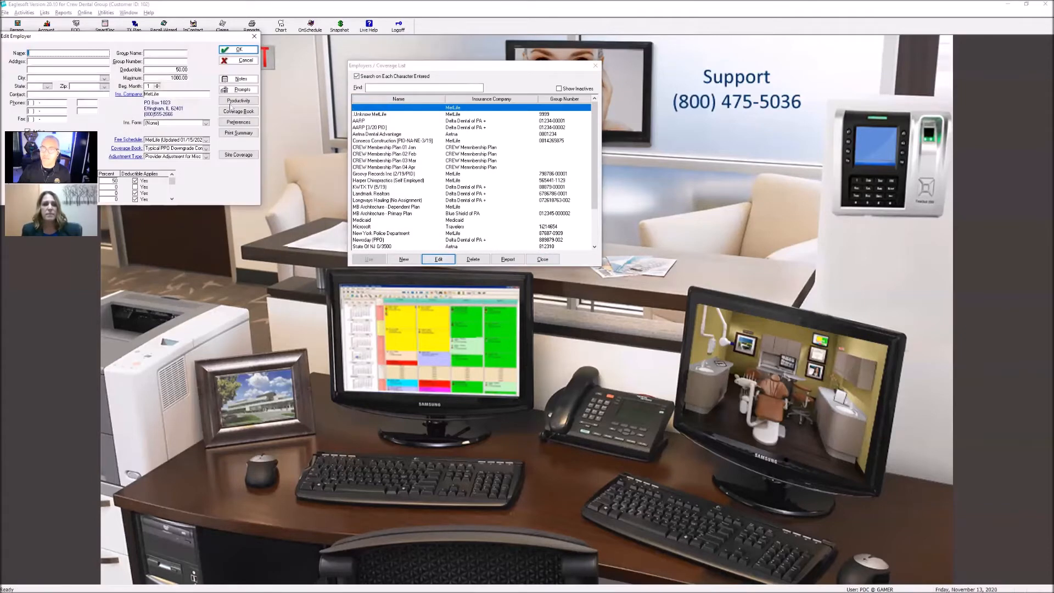
pyautogui.click(498, 203)
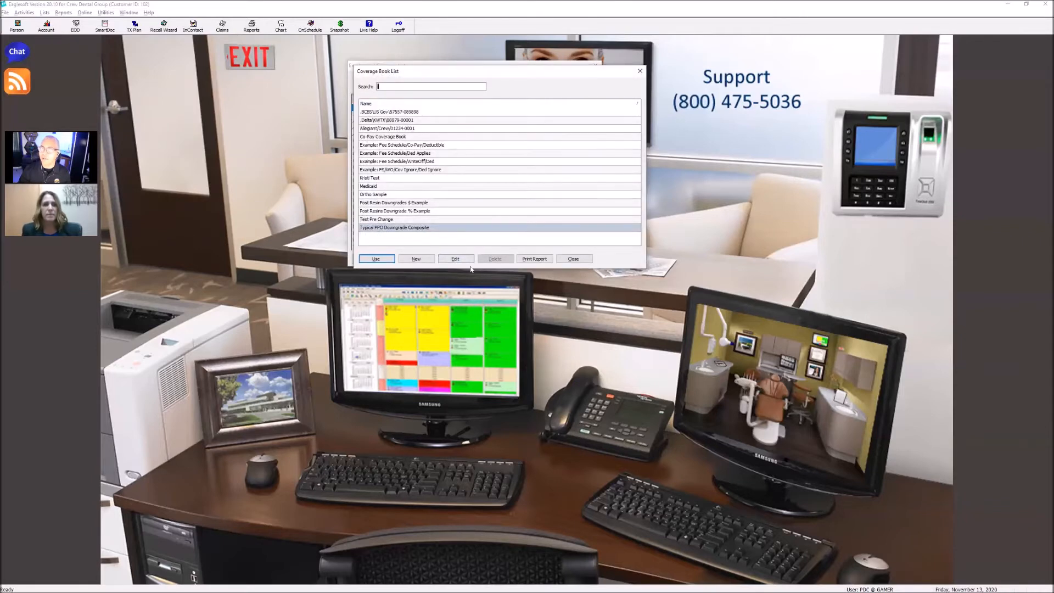
pyautogui.click(456, 262)
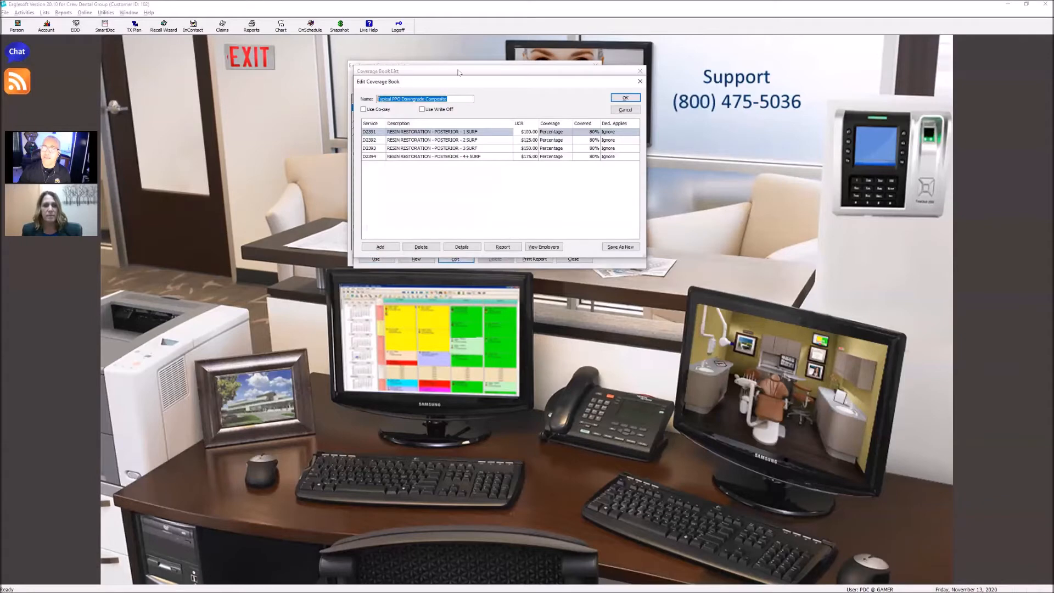
pyautogui.moveTo(466, 84); pyautogui.dragTo(314, 120)
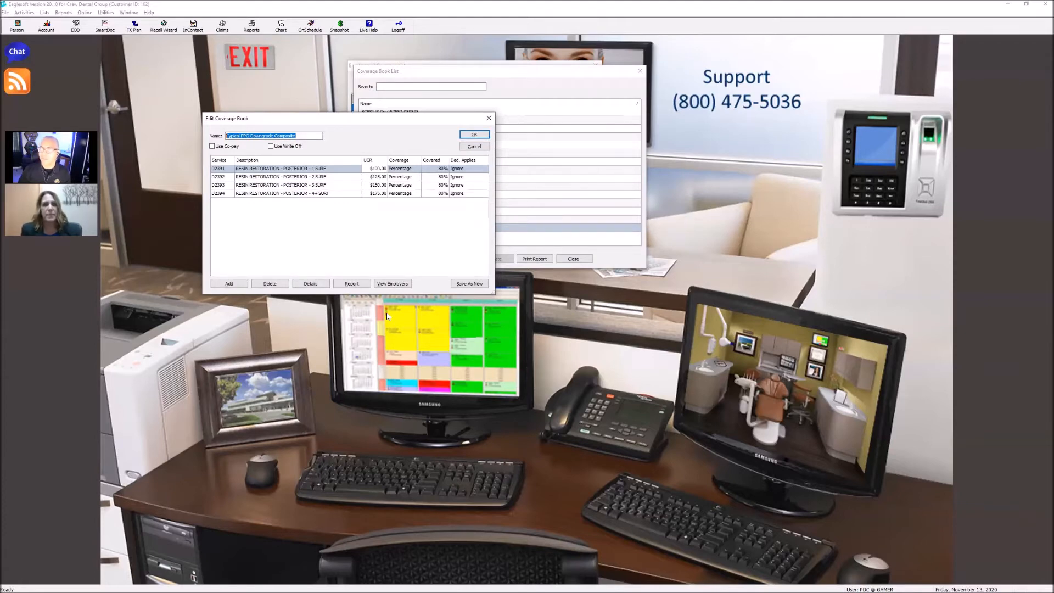
pyautogui.click(471, 148)
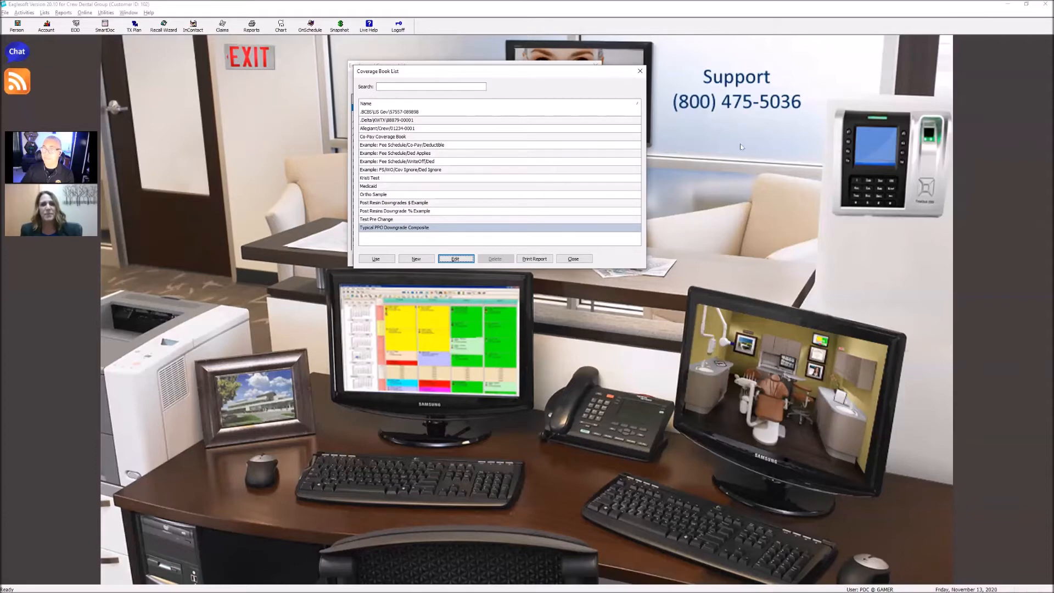
pyautogui.click(639, 72)
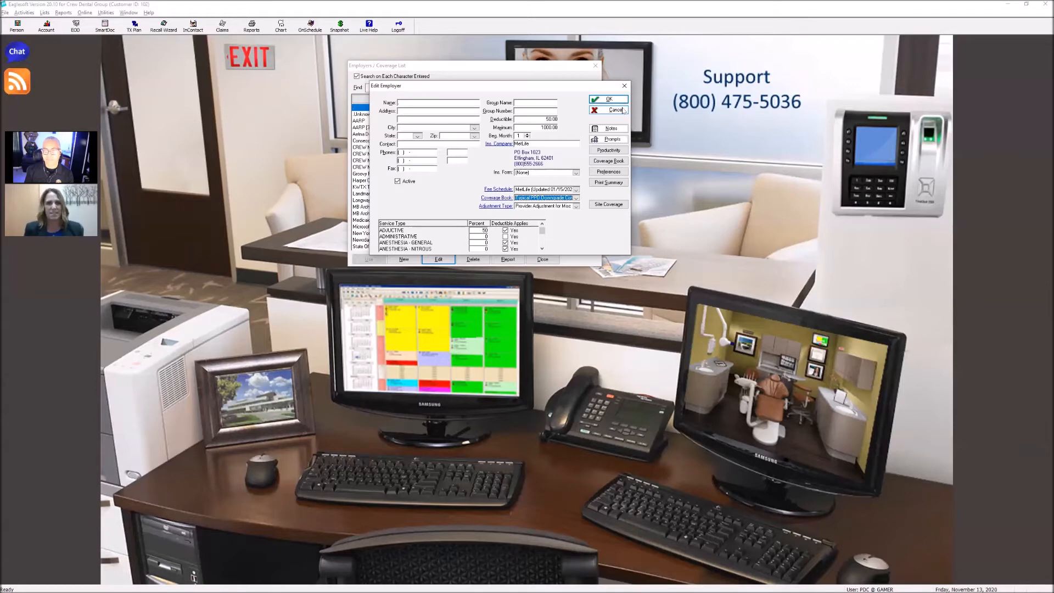
# Start a new coverage book from the MetLife employer record and name it "School Distric OON Plan"
pyautogui.click(497, 198)
pyautogui.click(416, 259)
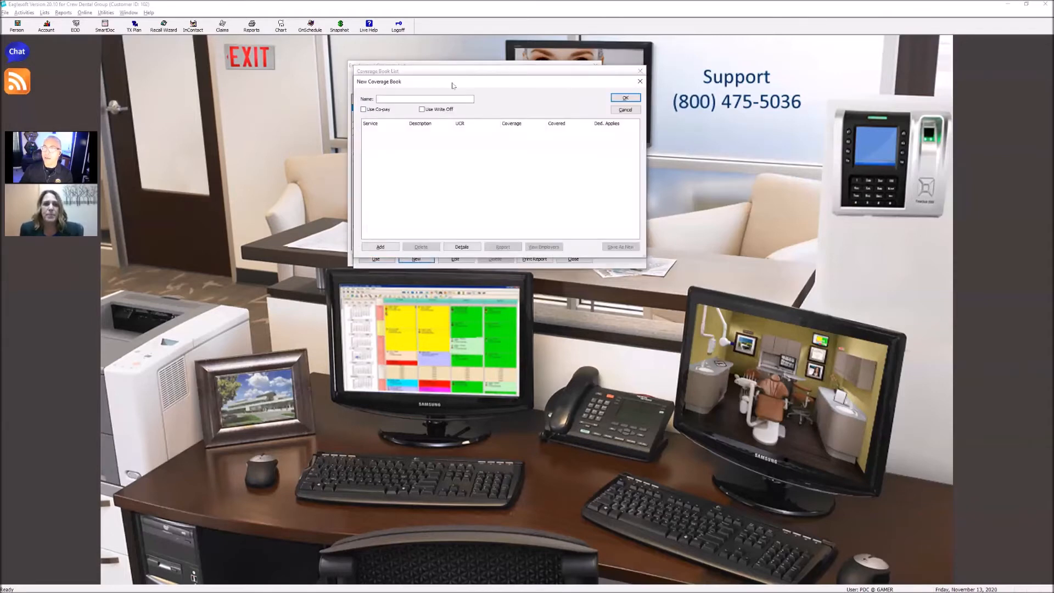
pyautogui.moveTo(452, 85); pyautogui.dragTo(313, 138)
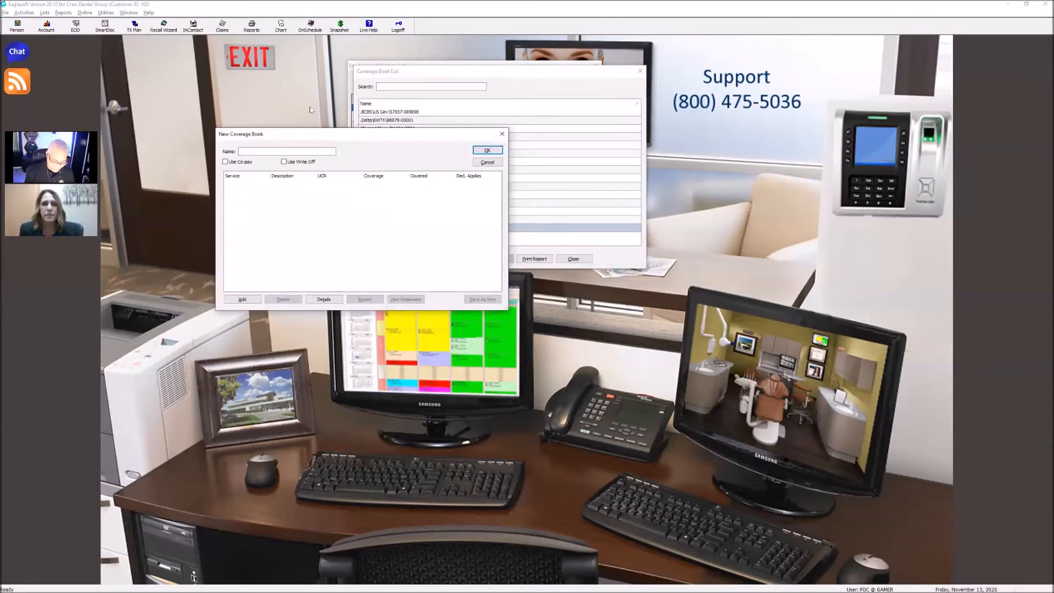
pyautogui.write('School')
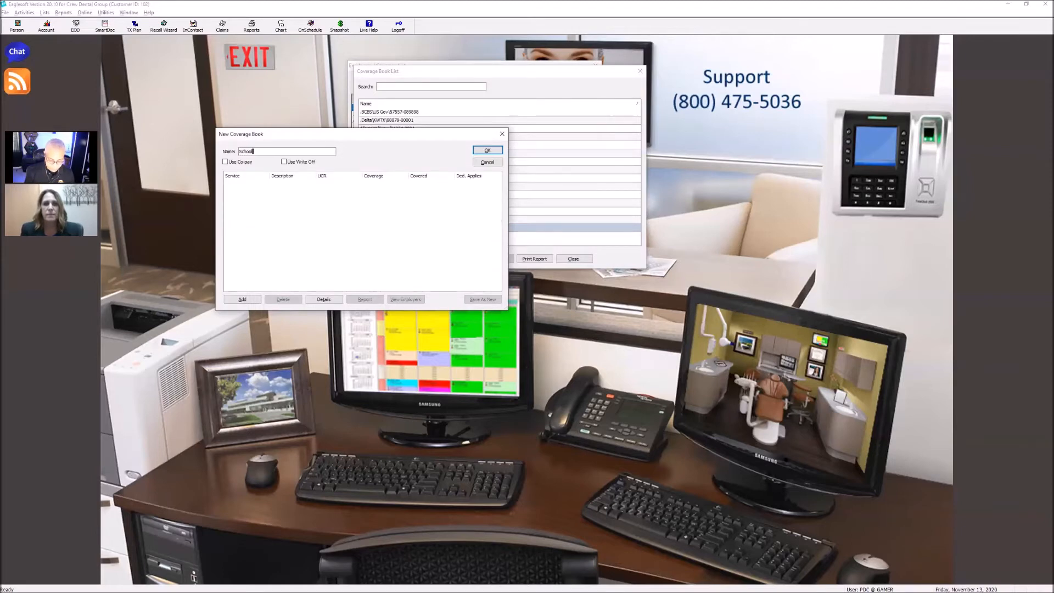
pyautogui.write(' Distric')
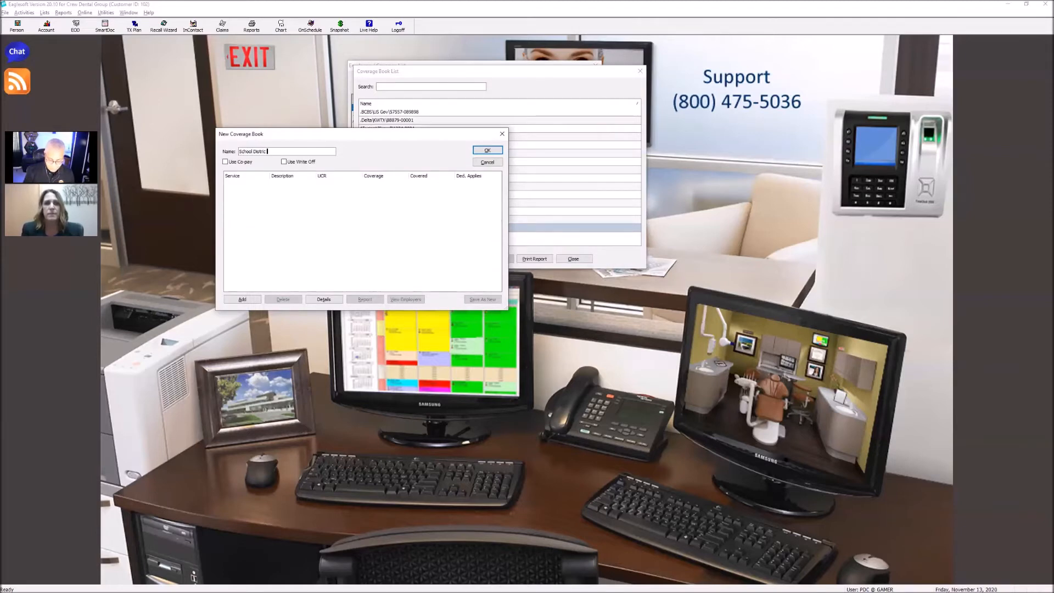
pyautogui.write(' OON Plan')
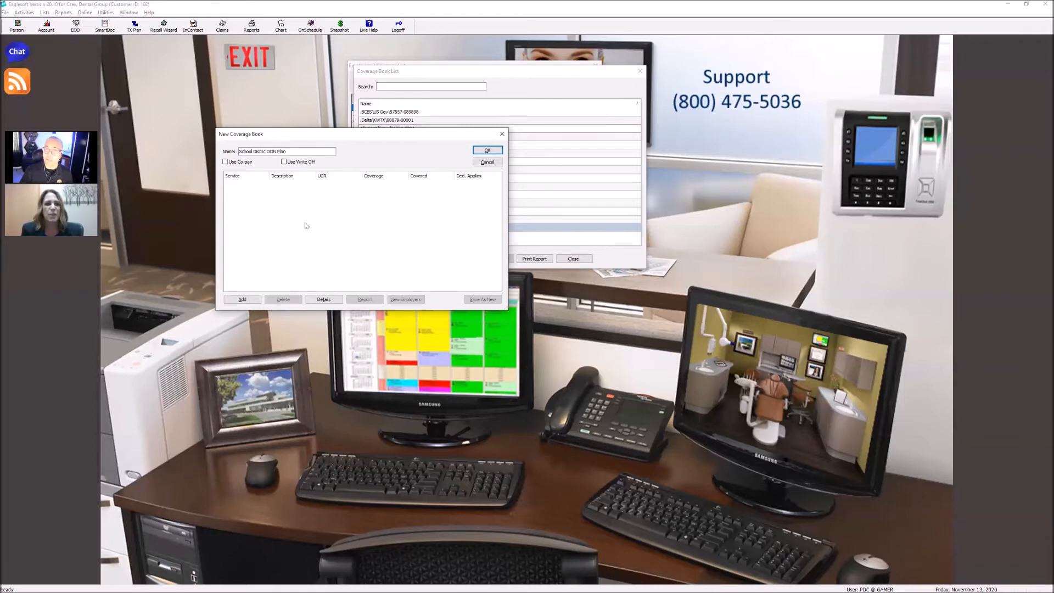
# Add service D2740 to the new coverage book with a UCR of 850
pyautogui.click(248, 300)
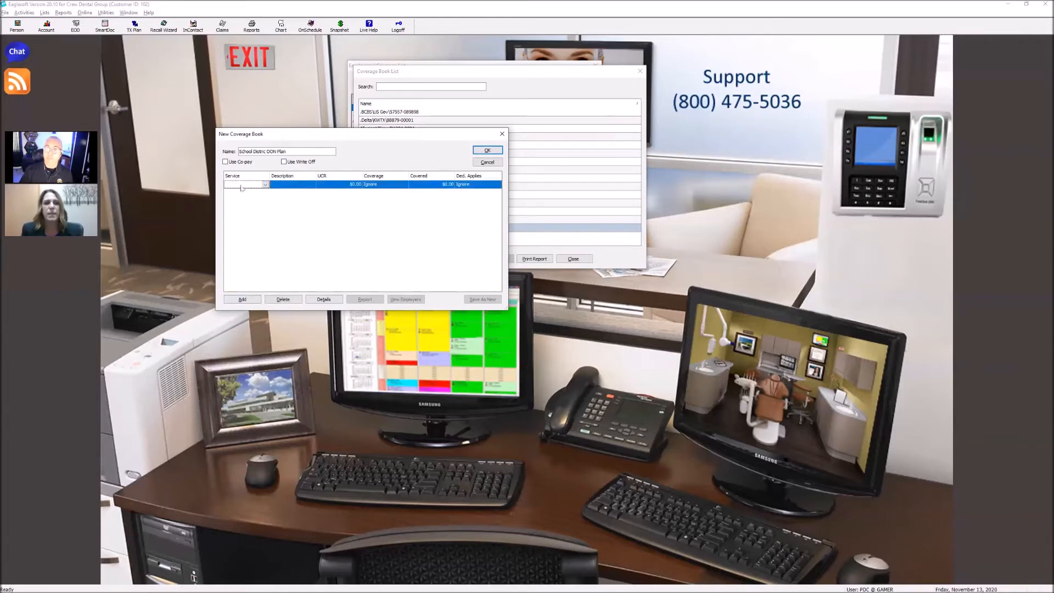
pyautogui.write('D2740')
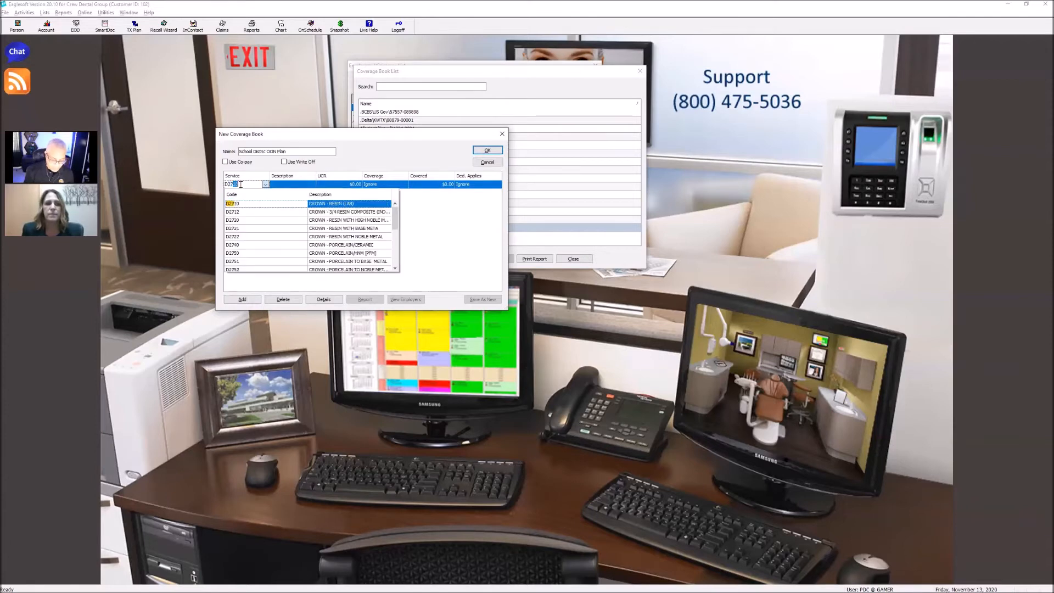
pyautogui.press('Tab')
pyautogui.click(343, 185)
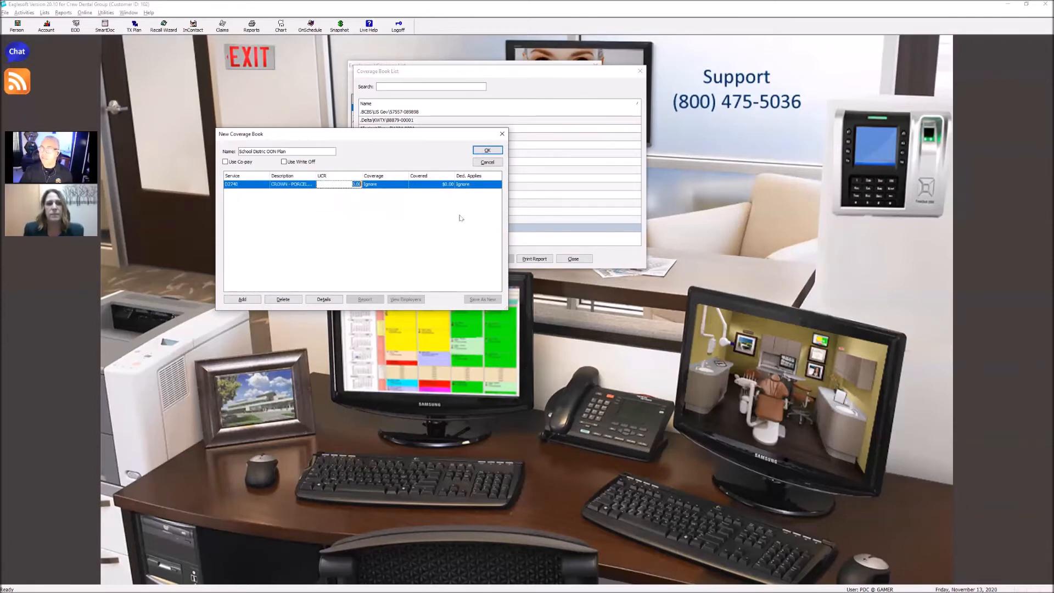
pyautogui.write('850')
pyautogui.press('Tab')
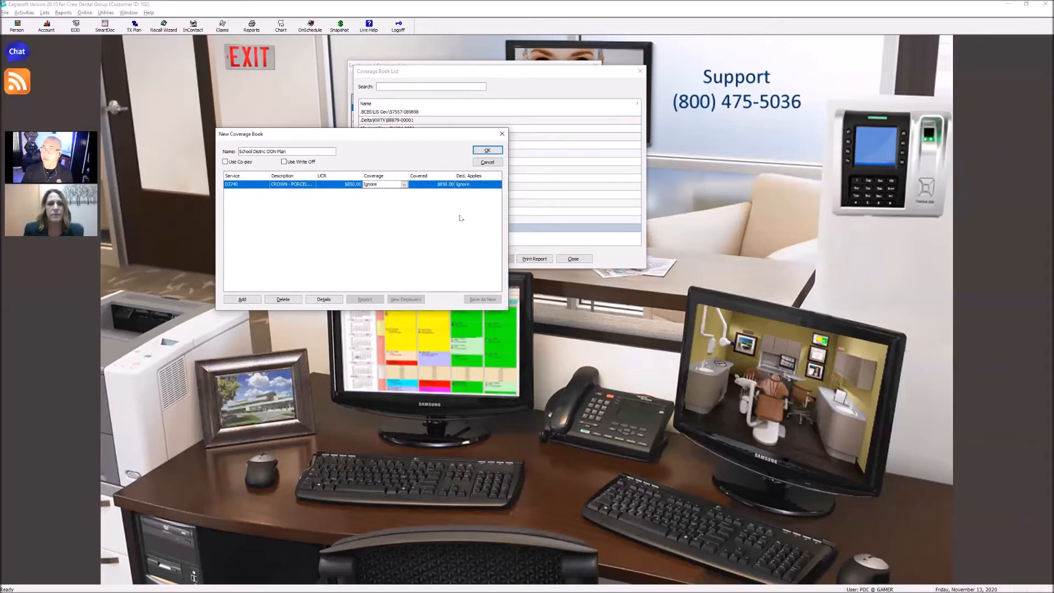
# Try Dollar Amount coverage for D2740, switch it to Percentage, and set its UCR to 600
pyautogui.click(404, 184)
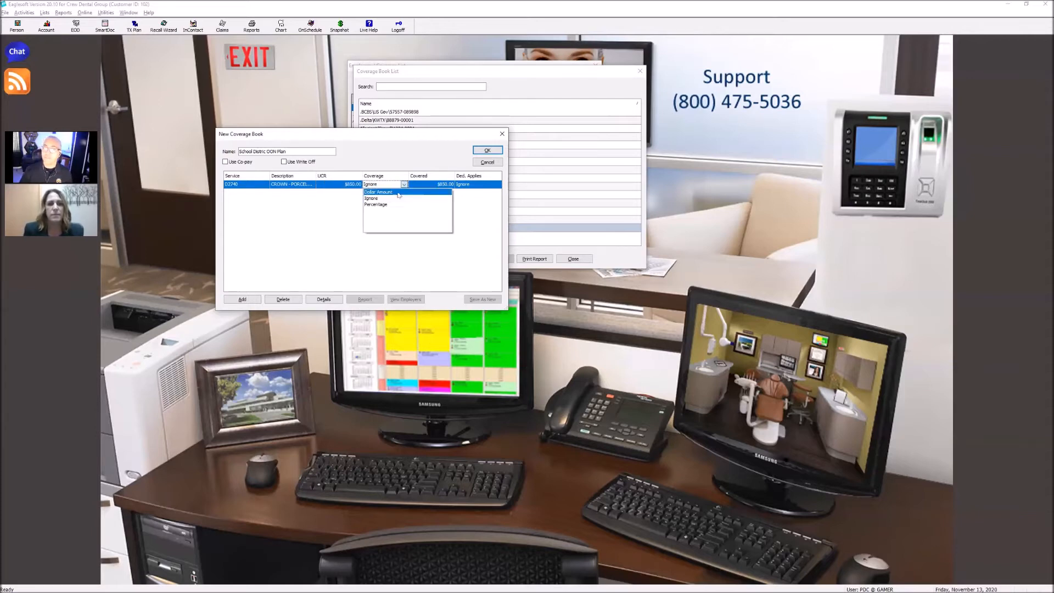
pyautogui.click(392, 193)
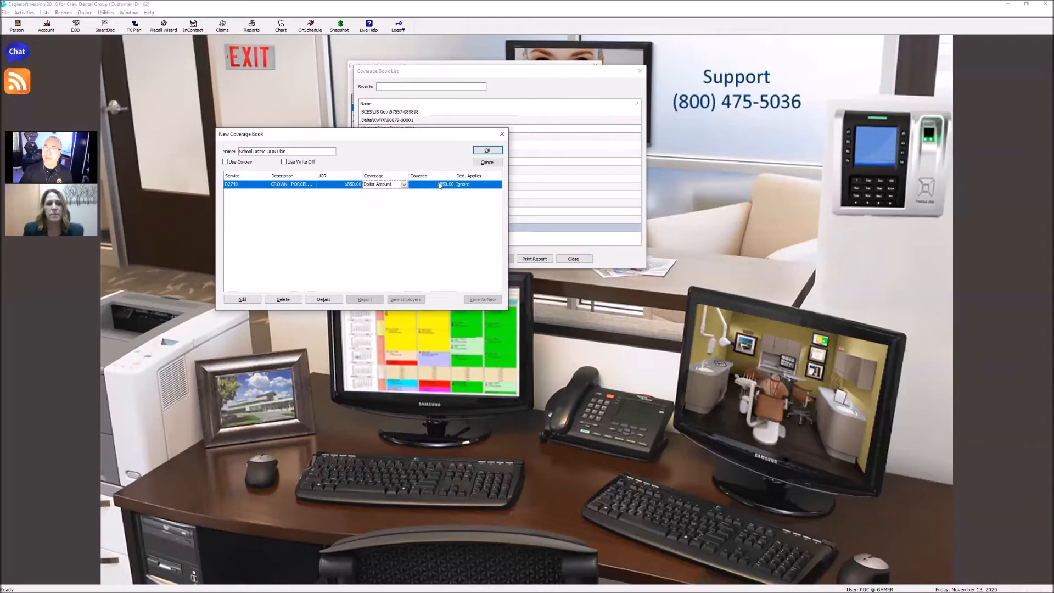
pyautogui.click(405, 184)
pyautogui.click(412, 208)
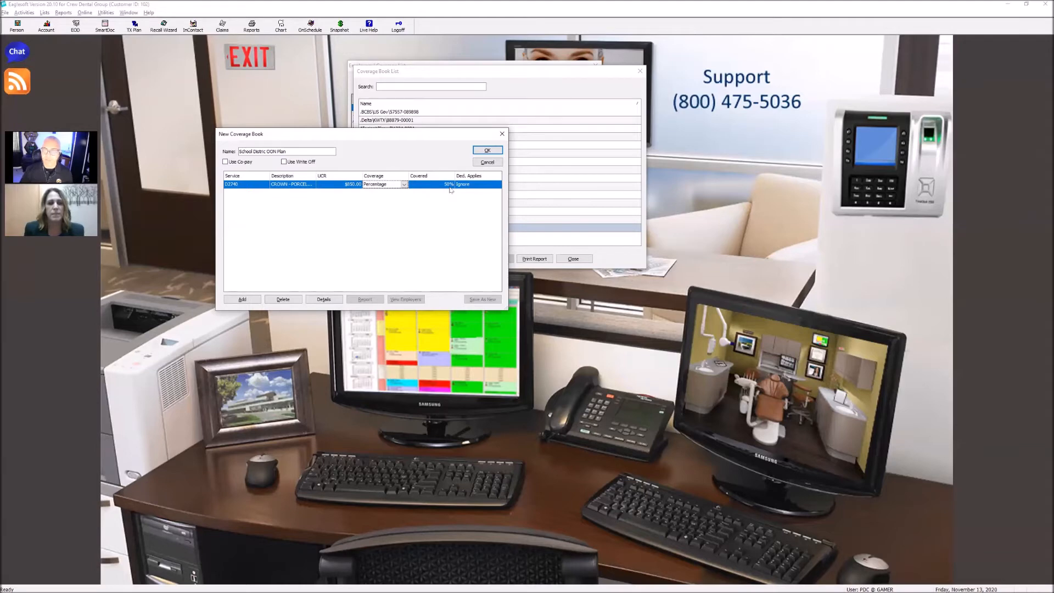
pyautogui.click(350, 186)
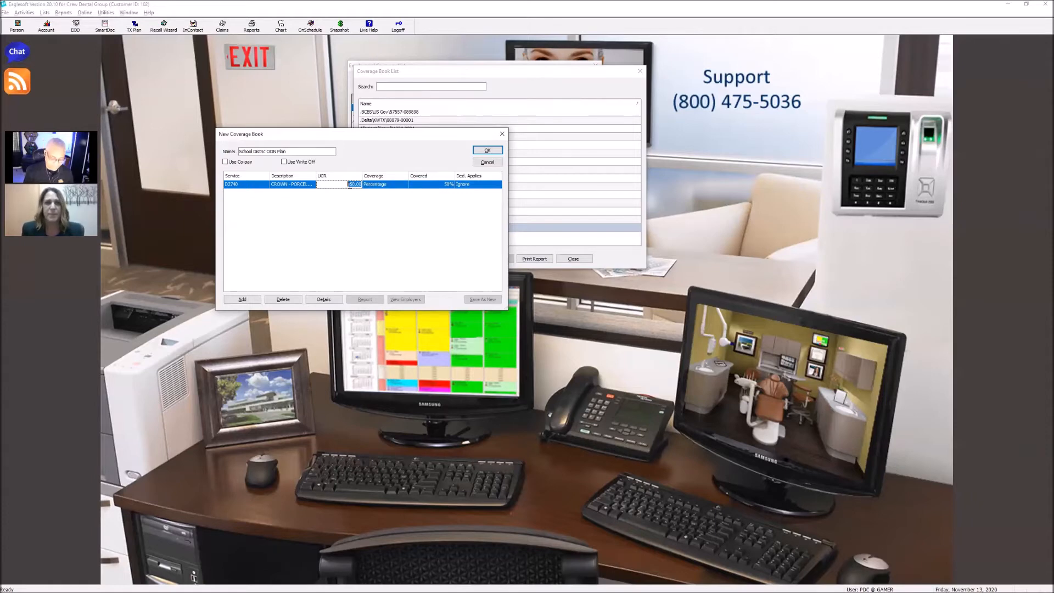
pyautogui.write('600')
pyautogui.press('Tab')
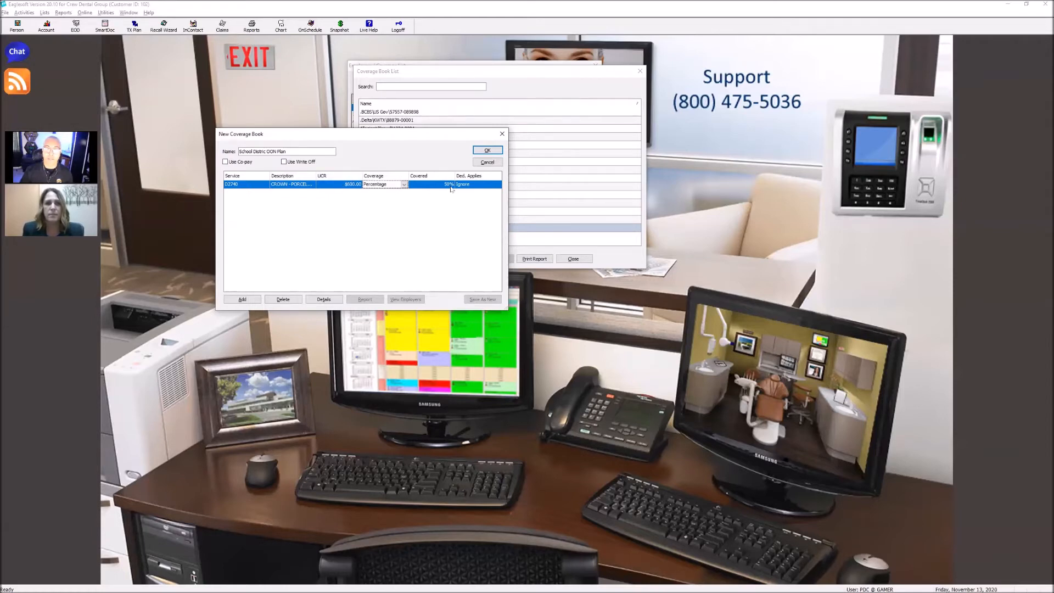
# Set Ded. Applies to Yes for D2740, and discard the new coverage book without saving
pyautogui.click(485, 188)
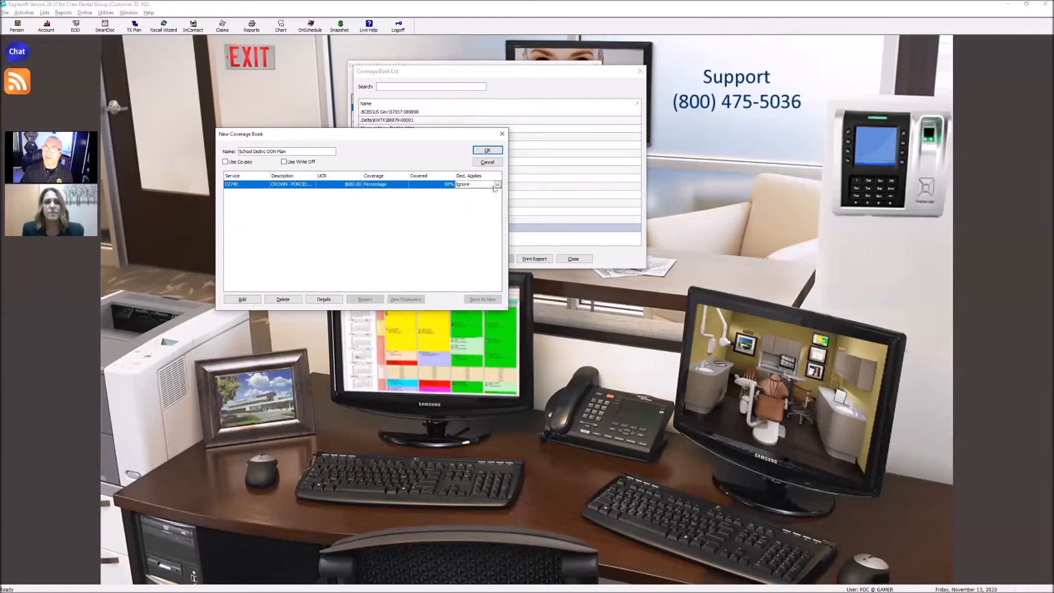
pyautogui.click(497, 185)
pyautogui.click(477, 204)
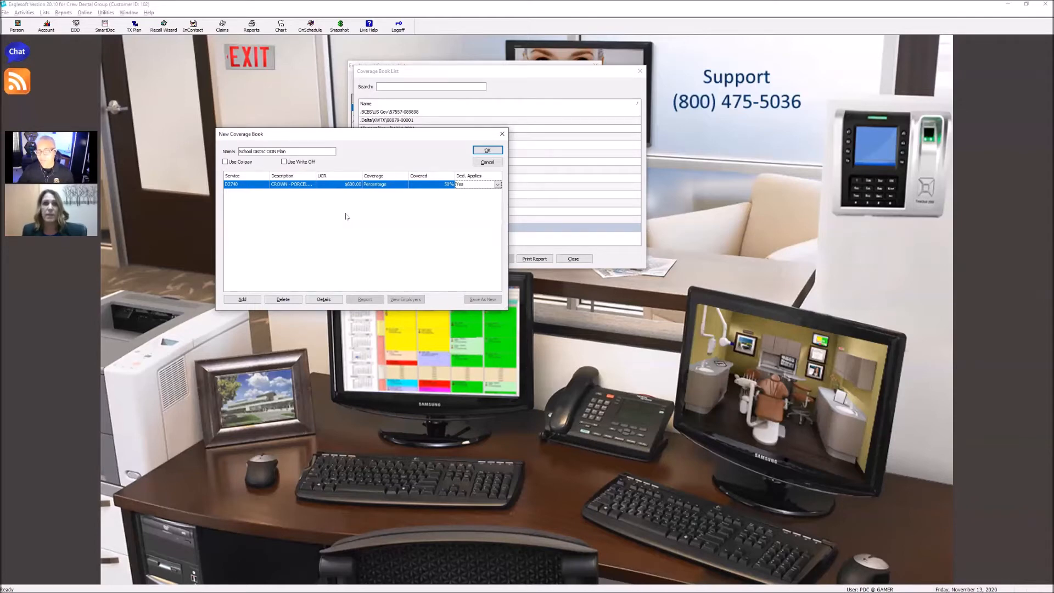
pyautogui.click(487, 162)
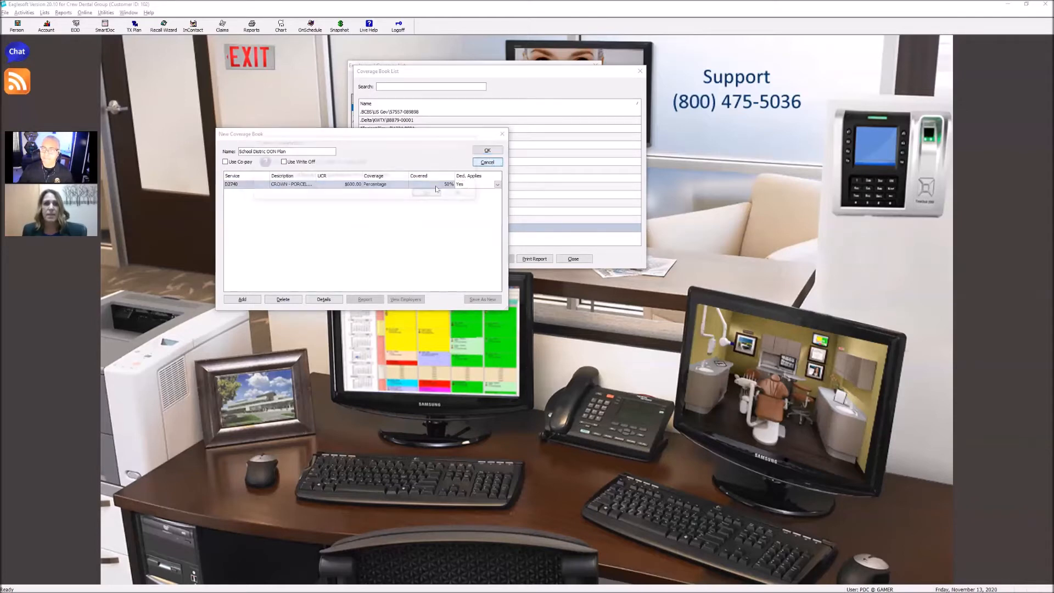
pyautogui.click(429, 194)
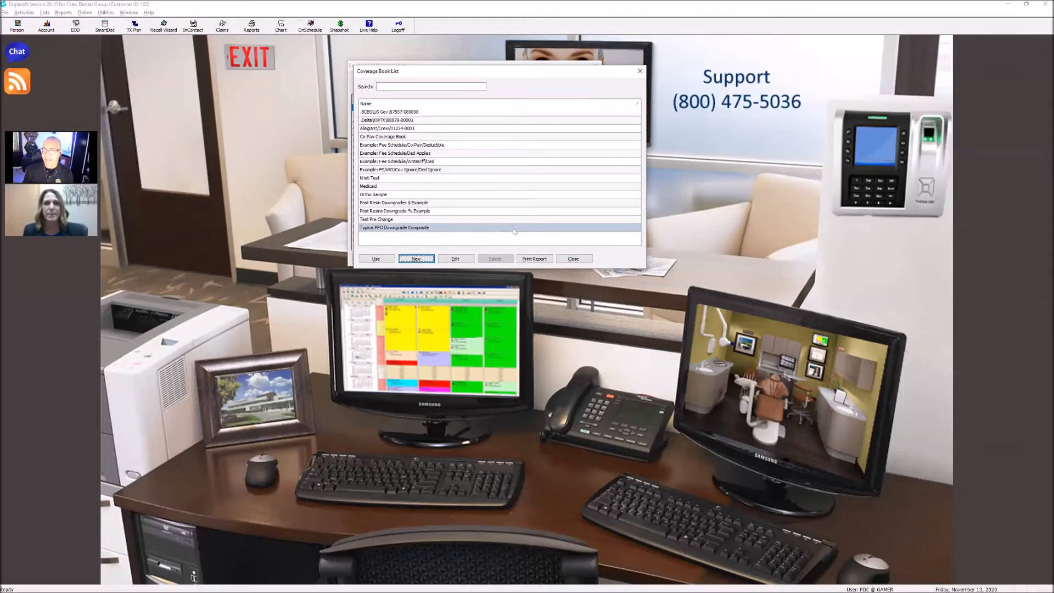
# Start a new coverage book as a copy of Typical PPO Downgrade Composite, and discard the unnamed copy
pyautogui.click(456, 258)
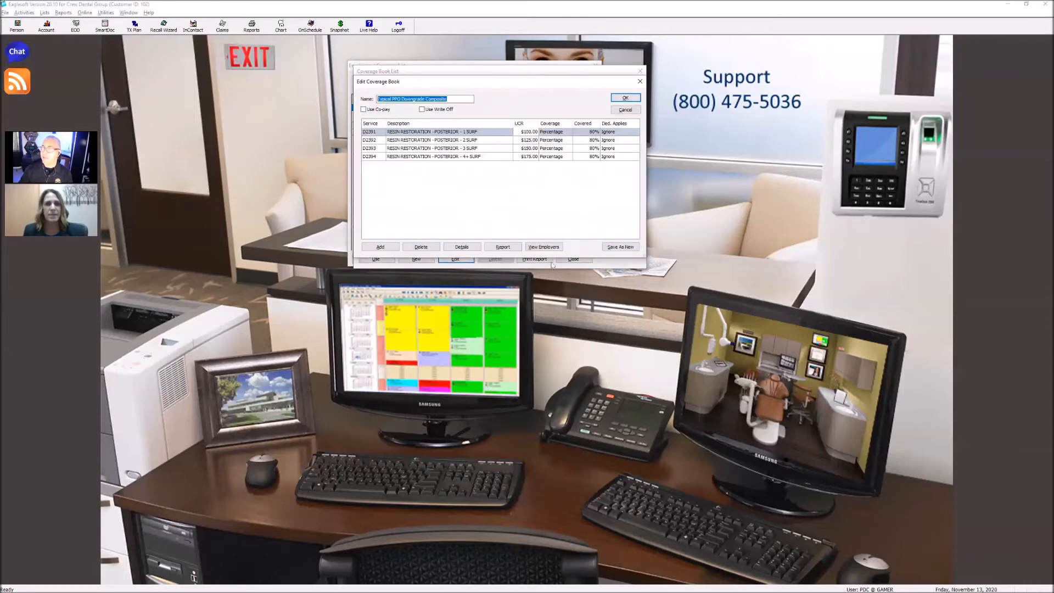
pyautogui.click(617, 248)
pyautogui.click(422, 101)
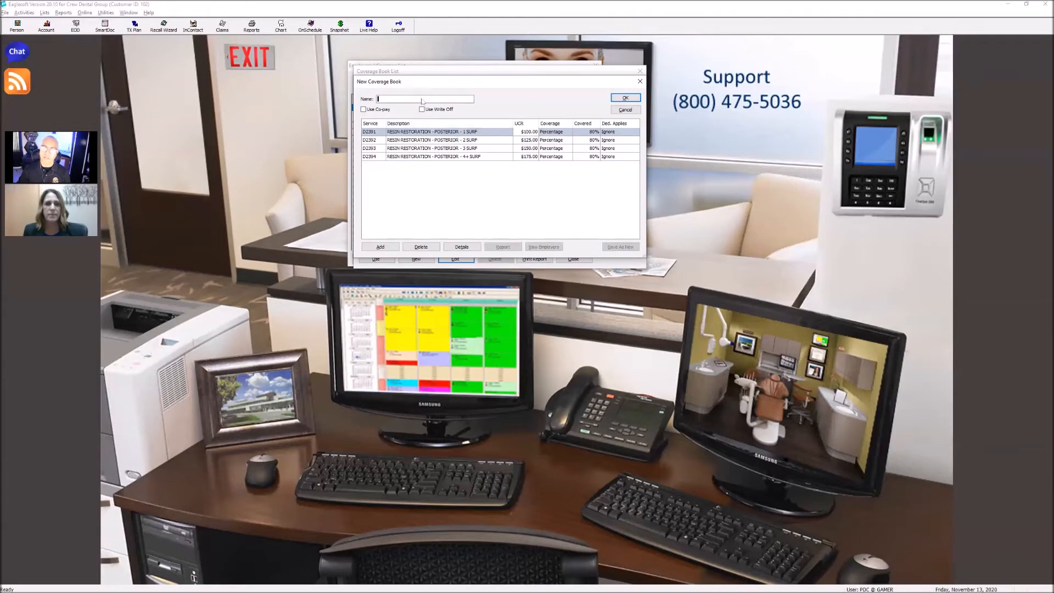
pyautogui.moveTo(413, 82); pyautogui.dragTo(379, 191)
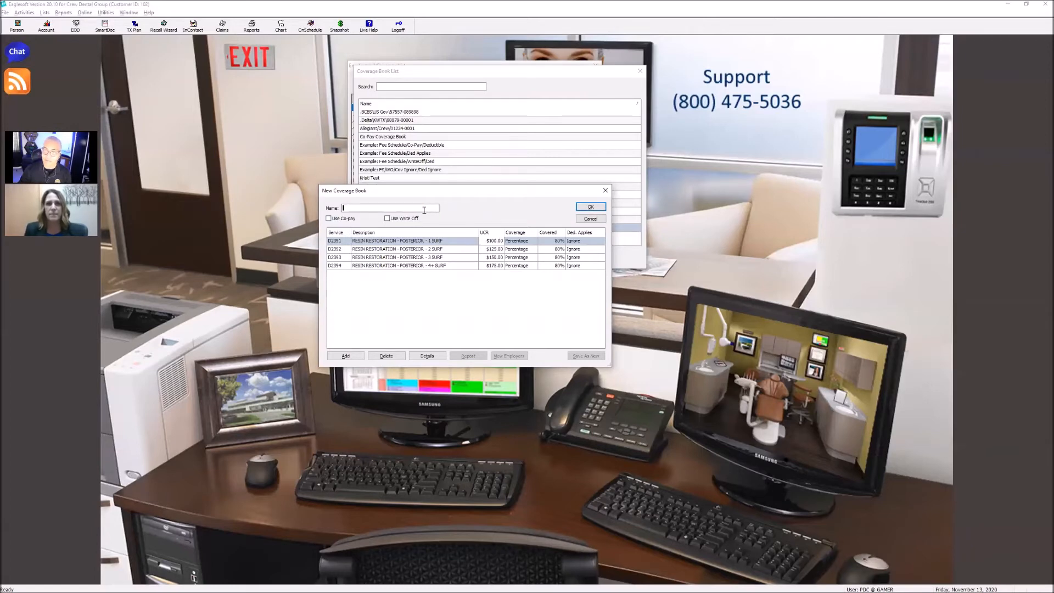
pyautogui.click(591, 219)
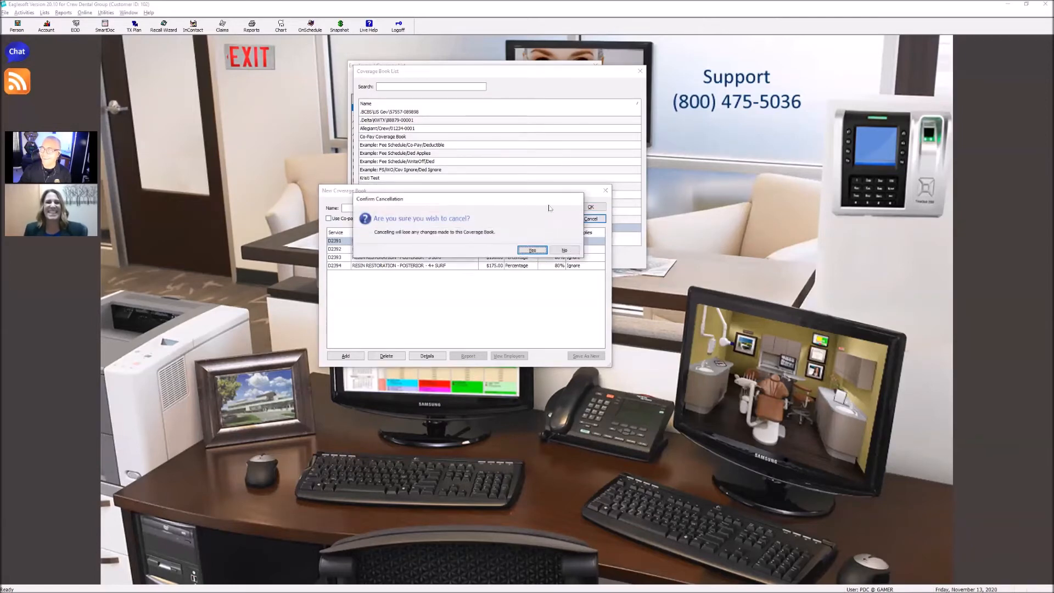
pyautogui.click(535, 250)
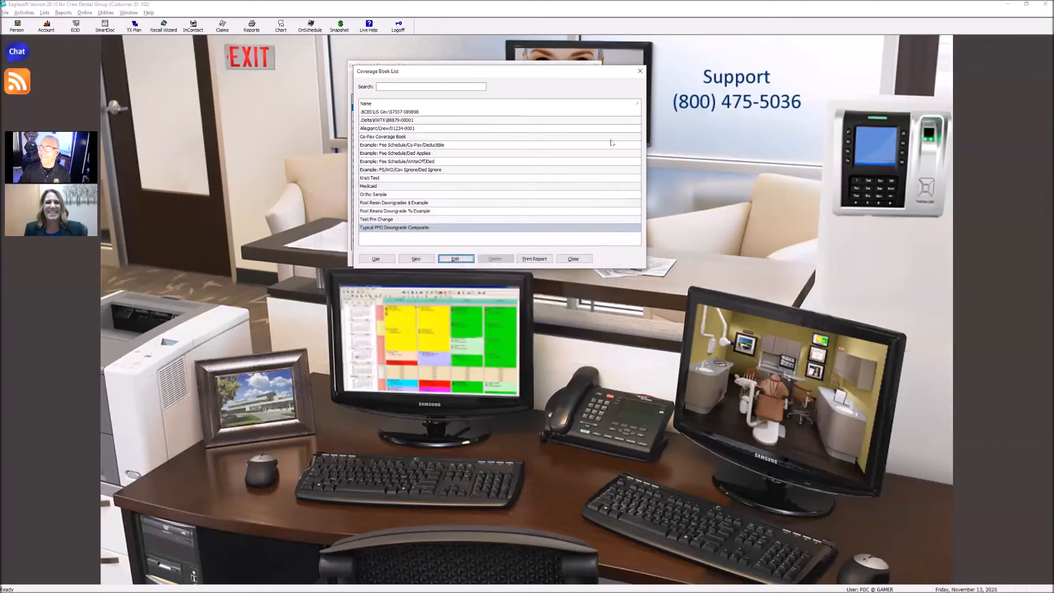
# Leave the coverage book list and the MetLife employer record without saving, and close the Employers / Coverage List
pyautogui.moveTo(535, 73); pyautogui.dragTo(533, 127)
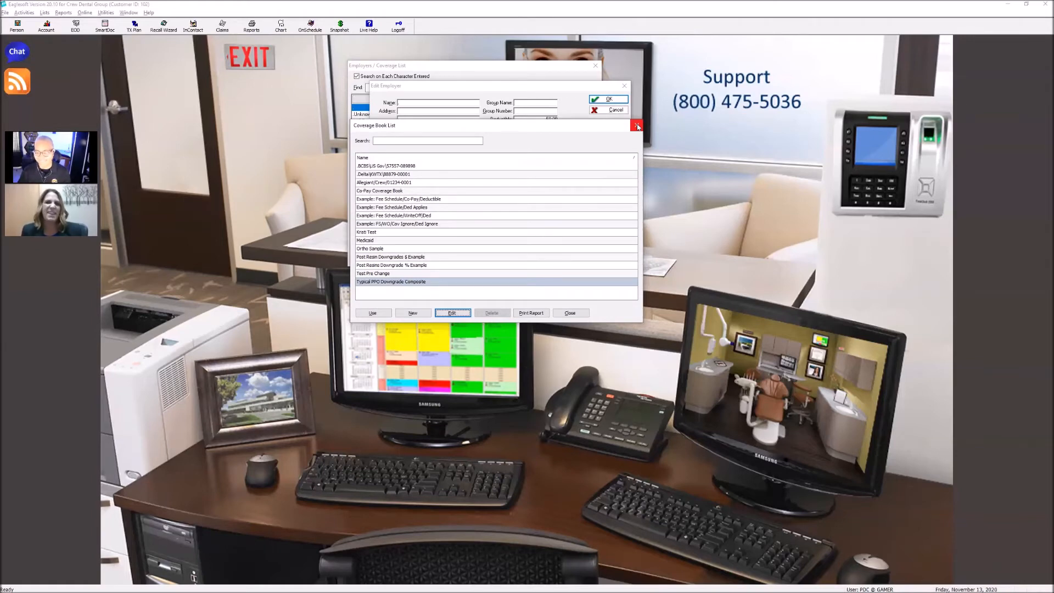
pyautogui.click(580, 312)
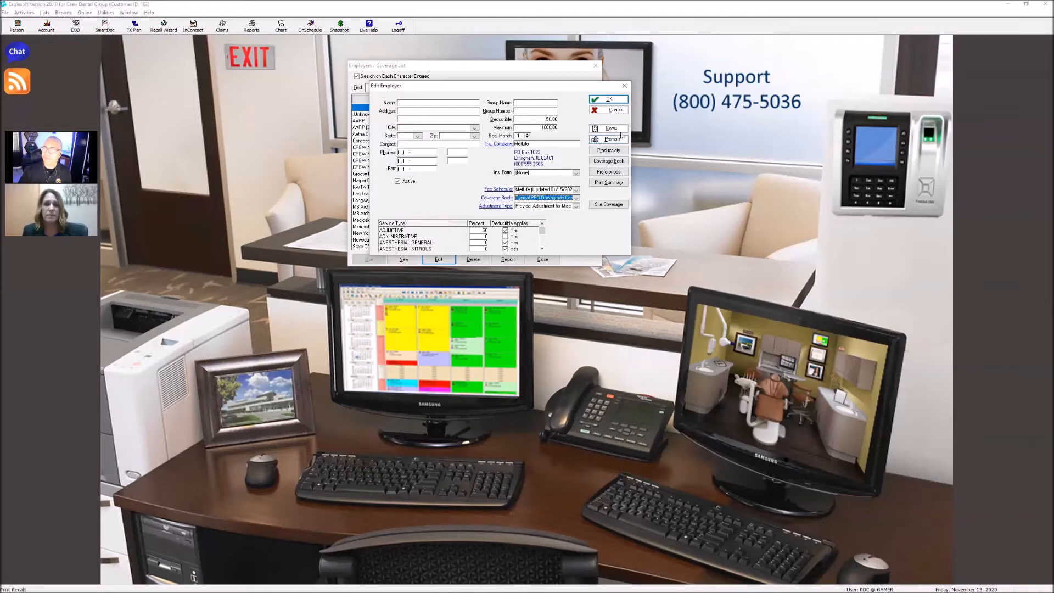
pyautogui.click(616, 110)
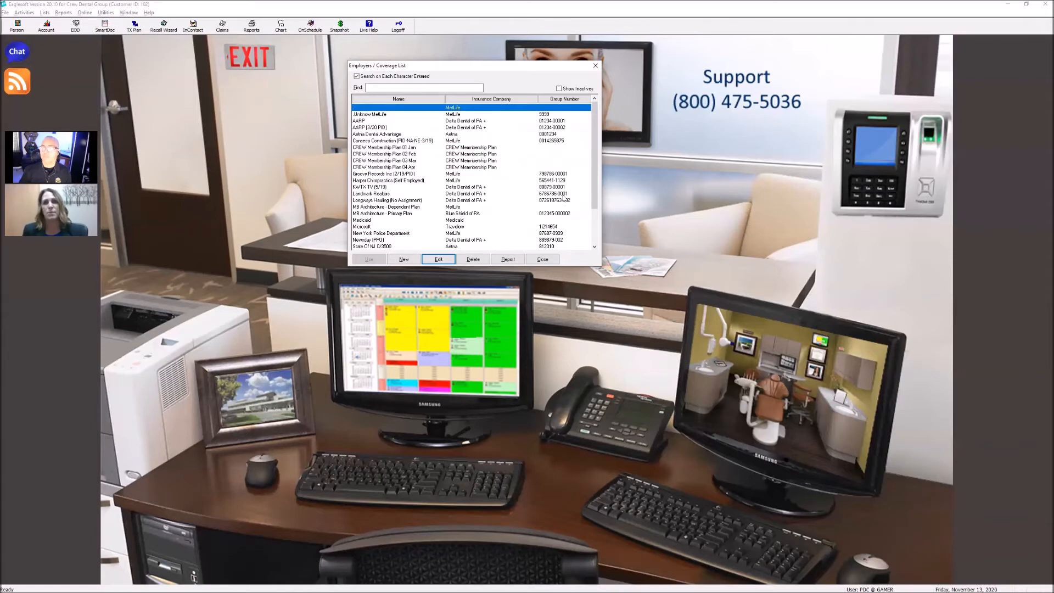
pyautogui.click(595, 65)
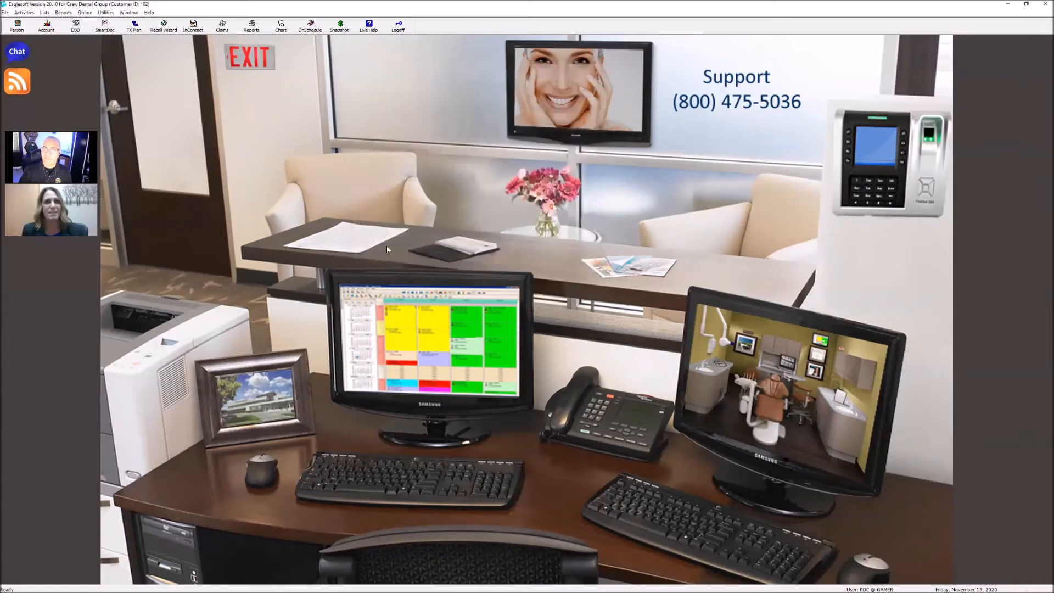
# Preview the Managed Care Utilization report for Today with all fee schedules and providers, and close the preview
pyautogui.click(118, 327)
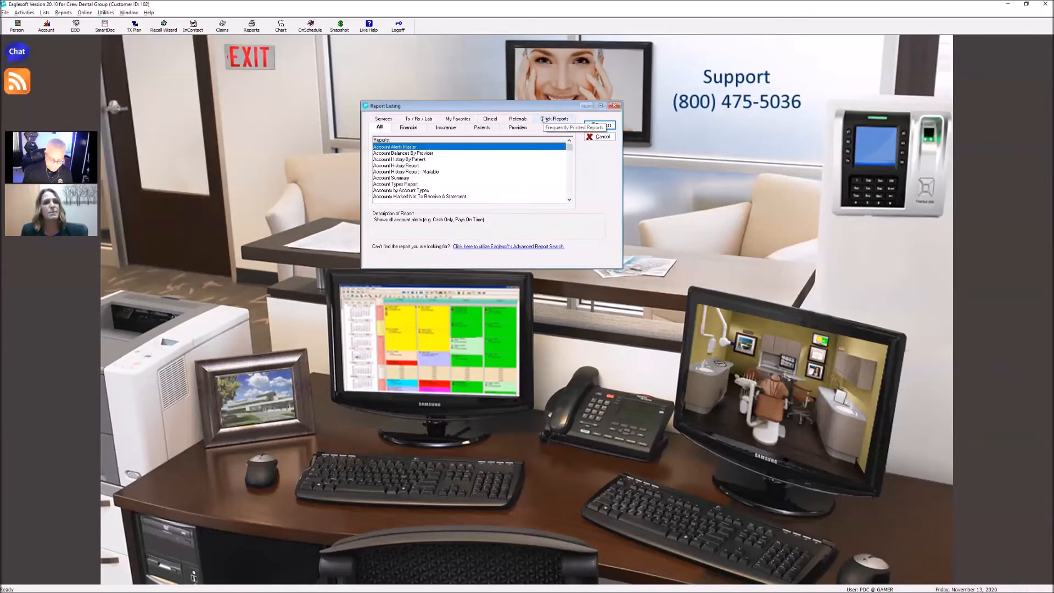
pyautogui.press('m')
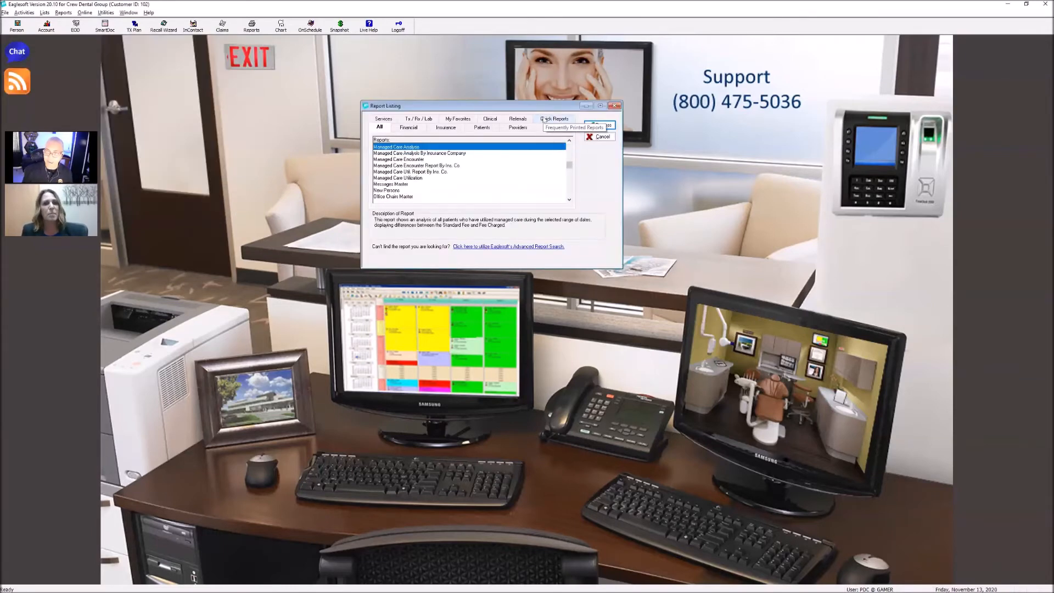
pyautogui.click(414, 178)
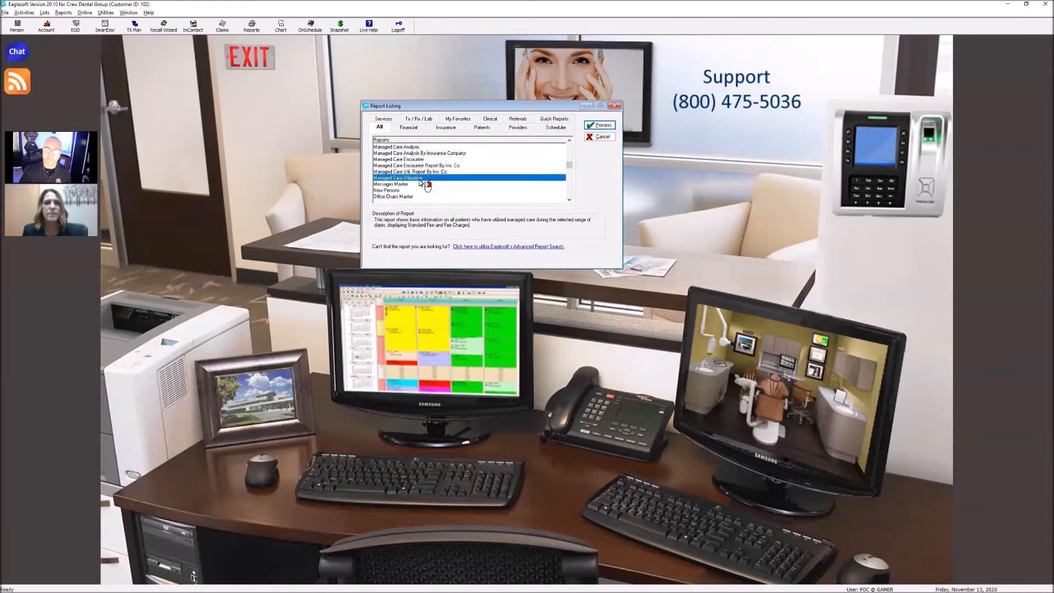
pyautogui.doubleClick(420, 180)
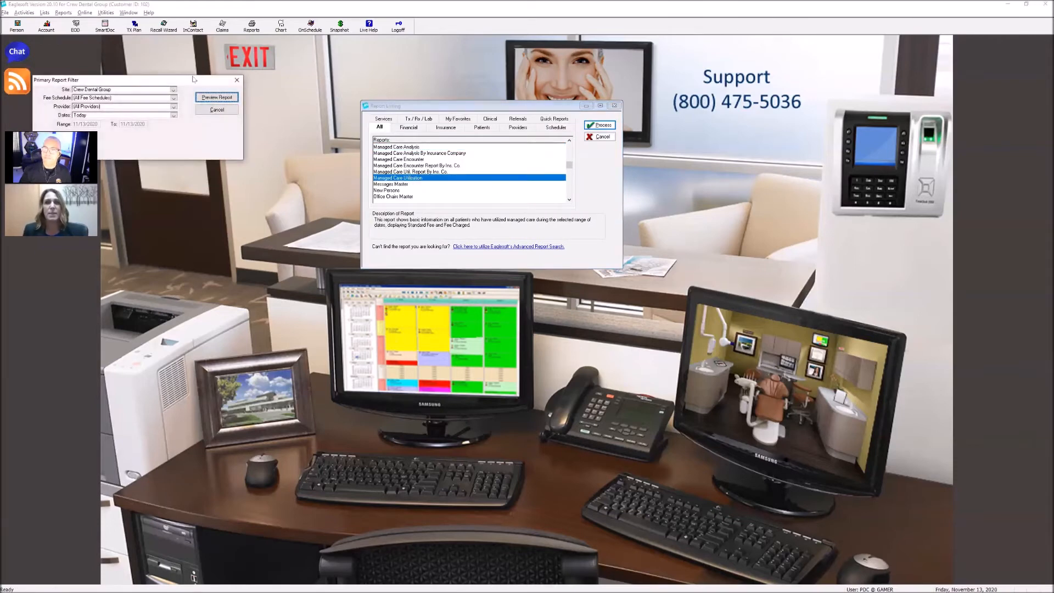
pyautogui.click(217, 97)
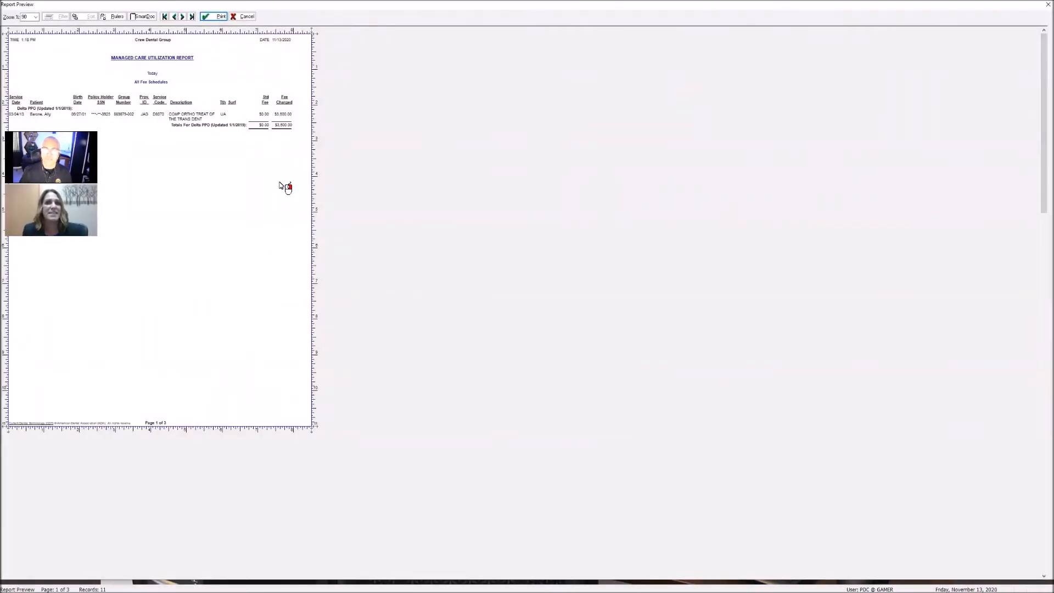
pyautogui.click(253, 18)
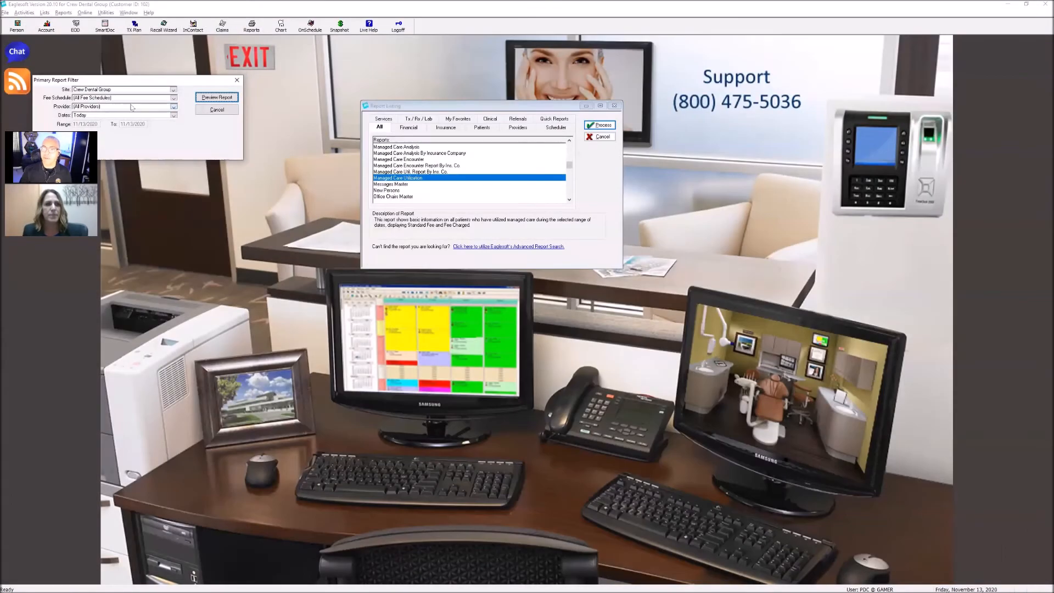
# Preview the Managed Care Utilization report with its dates set to This Week, and close the preview
pyautogui.click(144, 116)
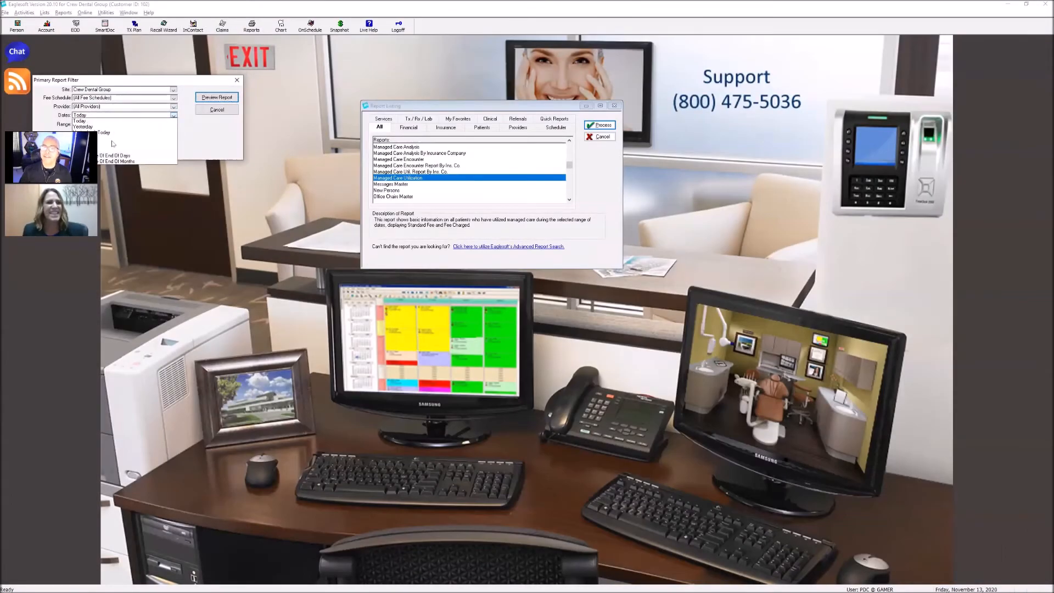
pyautogui.click(114, 143)
pyautogui.click(217, 97)
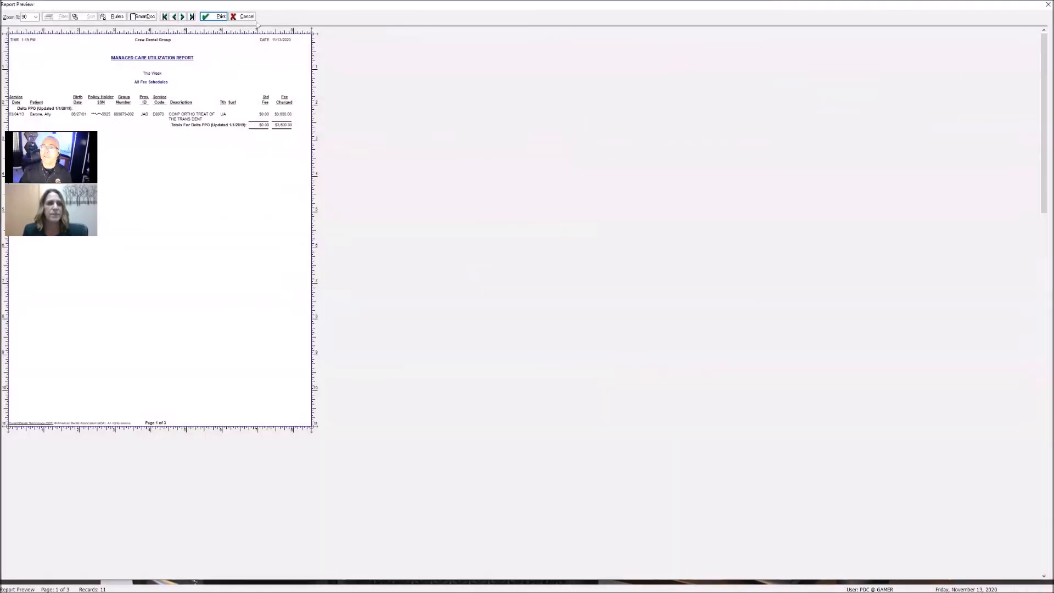
pyautogui.click(246, 17)
# Preview the Managed Care Utilization report for This Year, and close the preview and the report filter
pyautogui.click(147, 115)
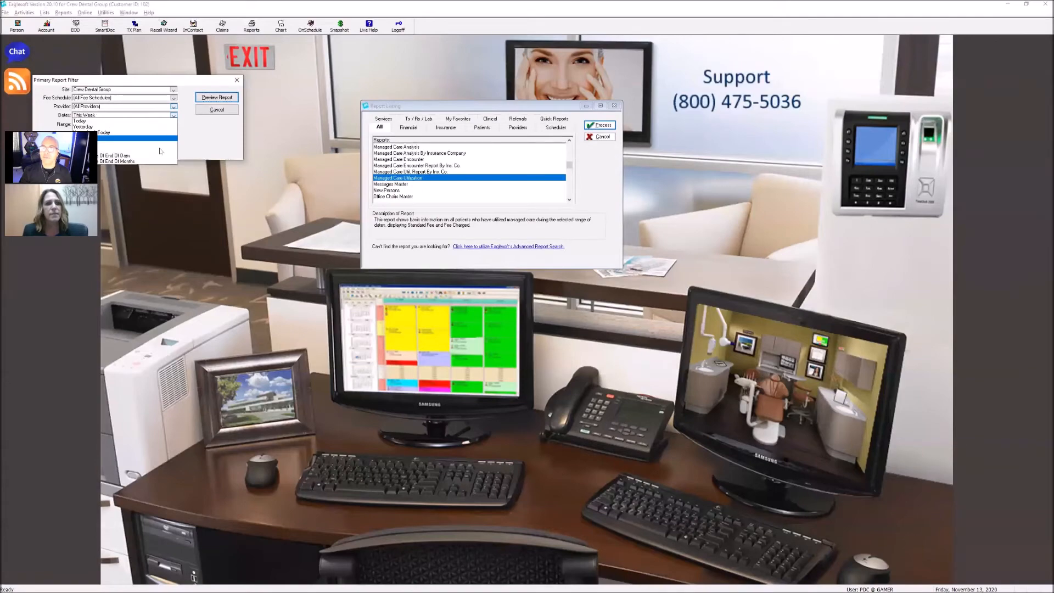
pyautogui.click(161, 150)
pyautogui.click(217, 98)
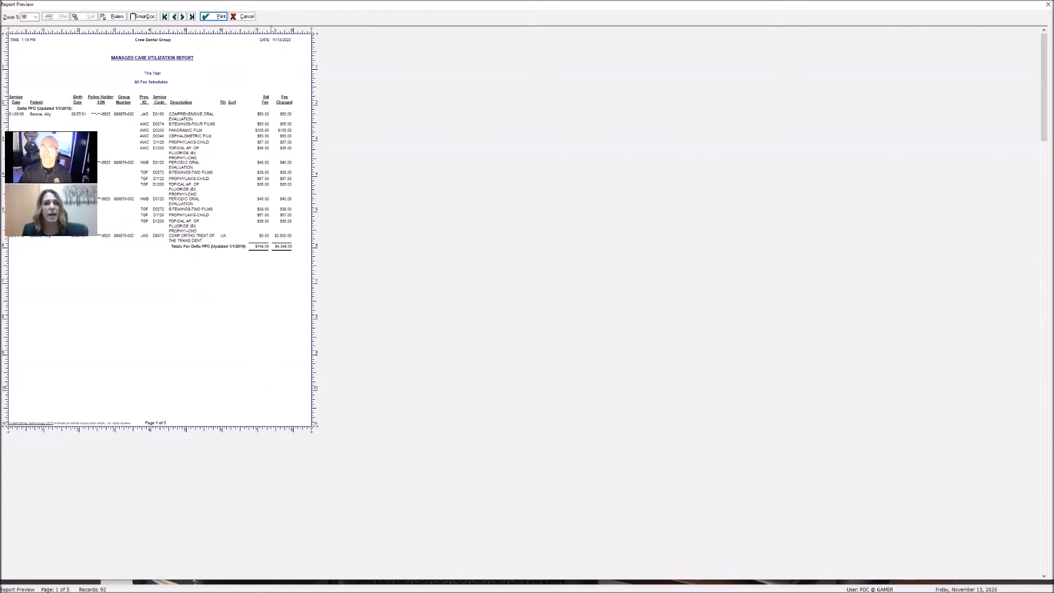
pyautogui.click(243, 17)
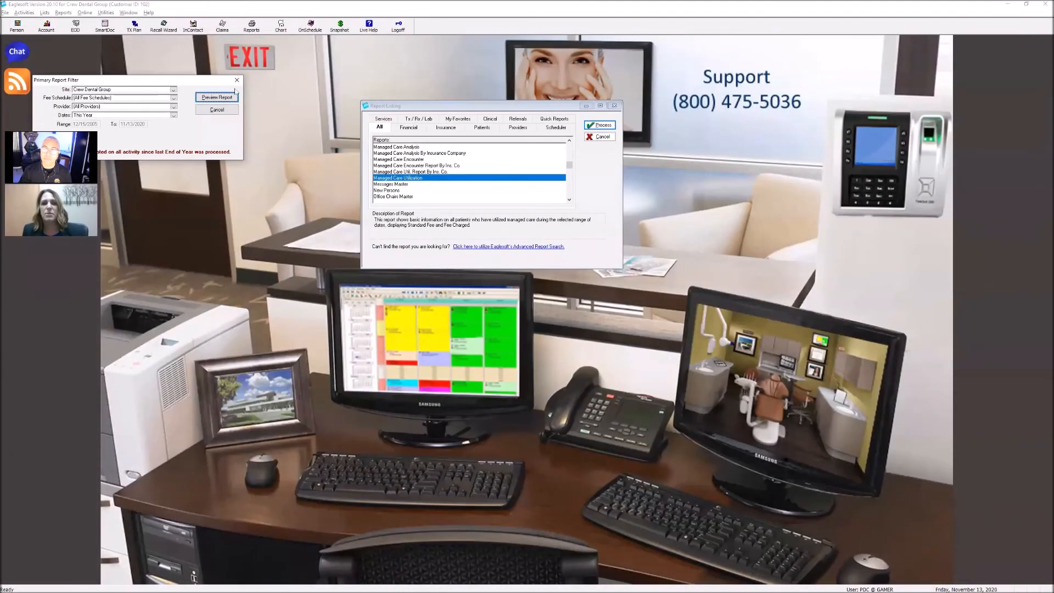
pyautogui.click(225, 110)
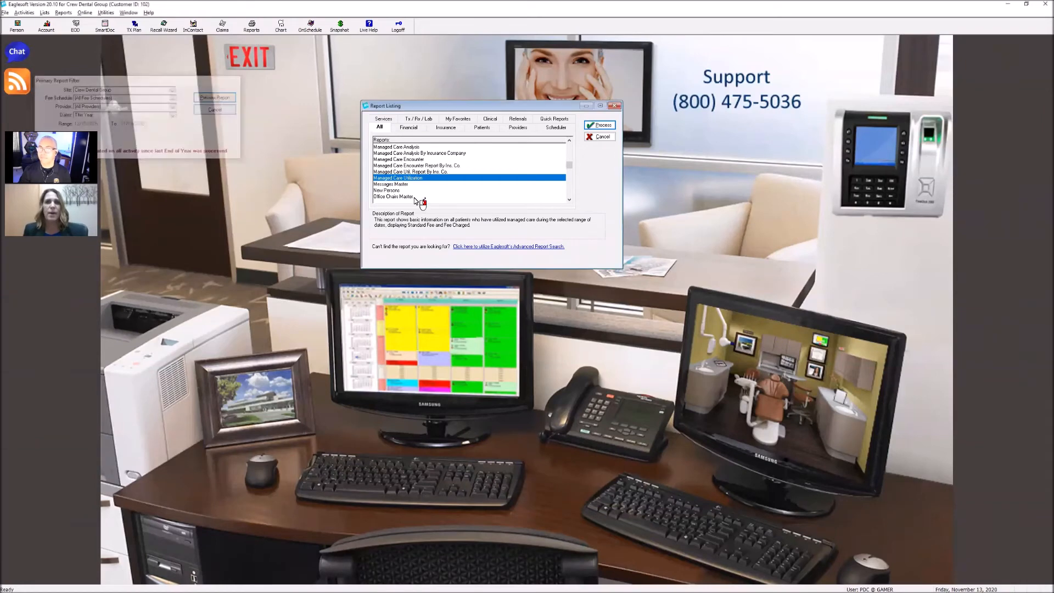
# Preview the Daily Fee Exceptions report for This Year, and close the preview, its filter and the report listing
pyautogui.click(417, 191)
pyautogui.press('d')
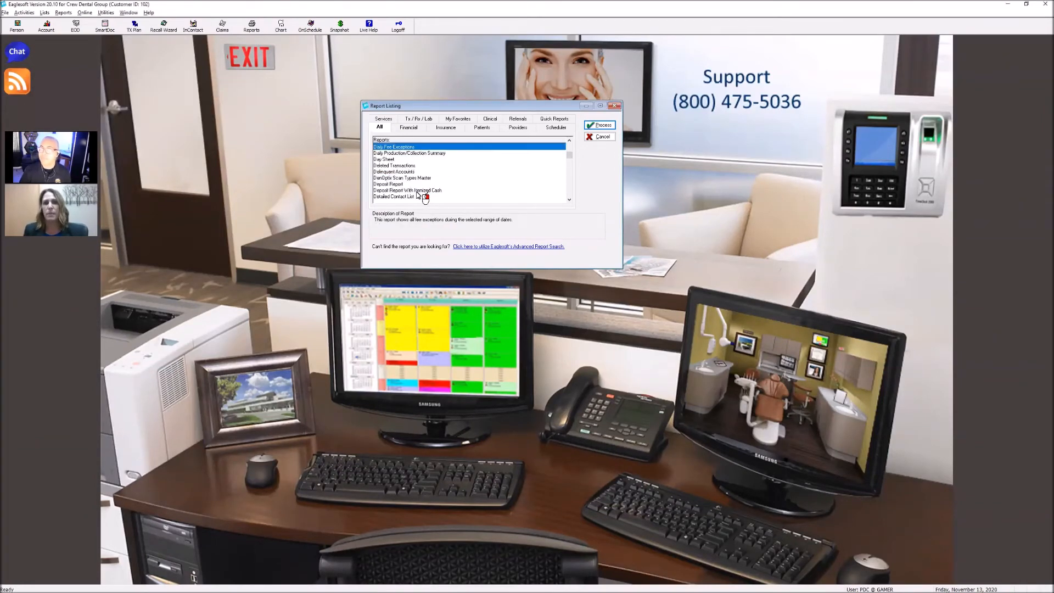
pyautogui.doubleClick(412, 147)
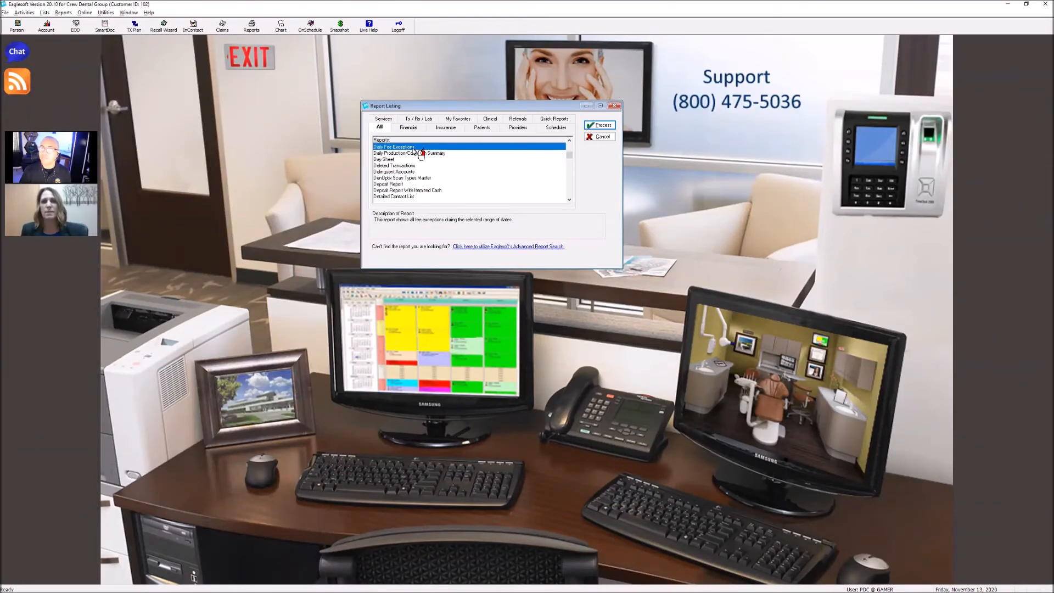
pyautogui.moveTo(183, 83); pyautogui.dragTo(512, 153)
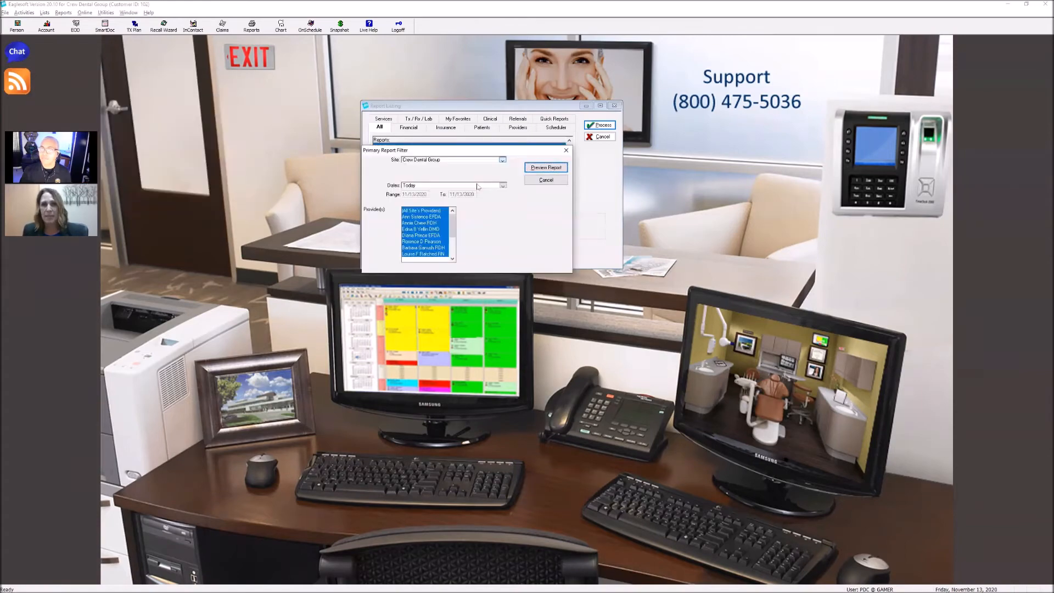
pyautogui.click(503, 185)
pyautogui.click(428, 221)
pyautogui.click(546, 166)
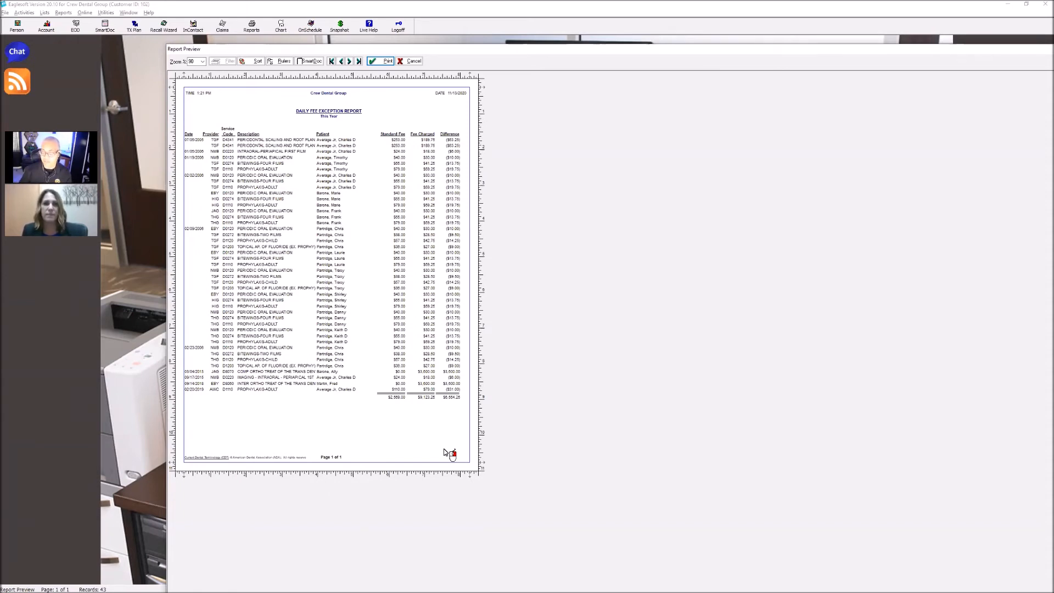
pyautogui.click(415, 62)
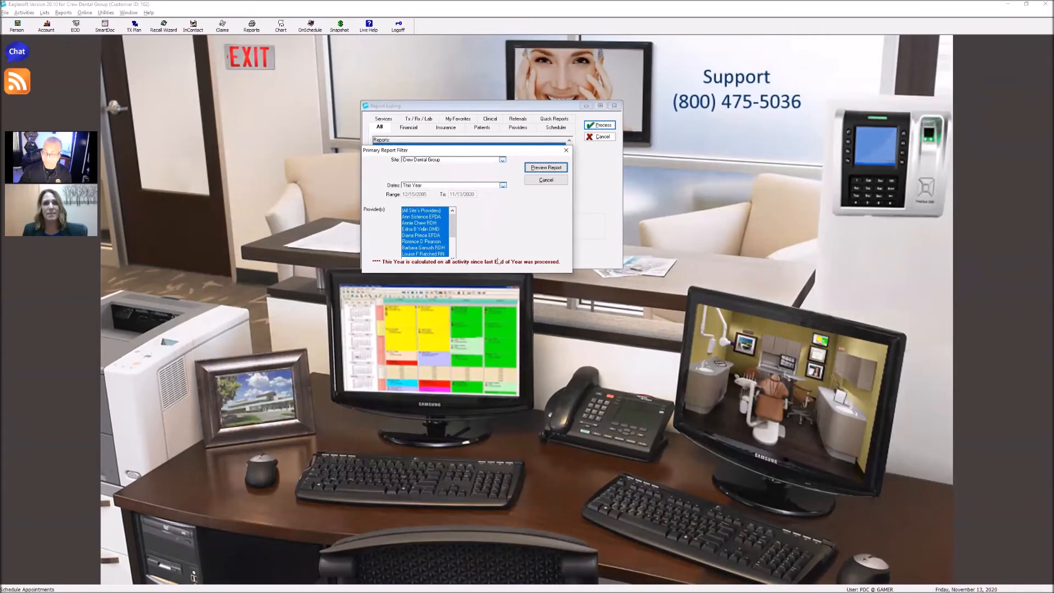
pyautogui.click(565, 180)
pyautogui.click(604, 137)
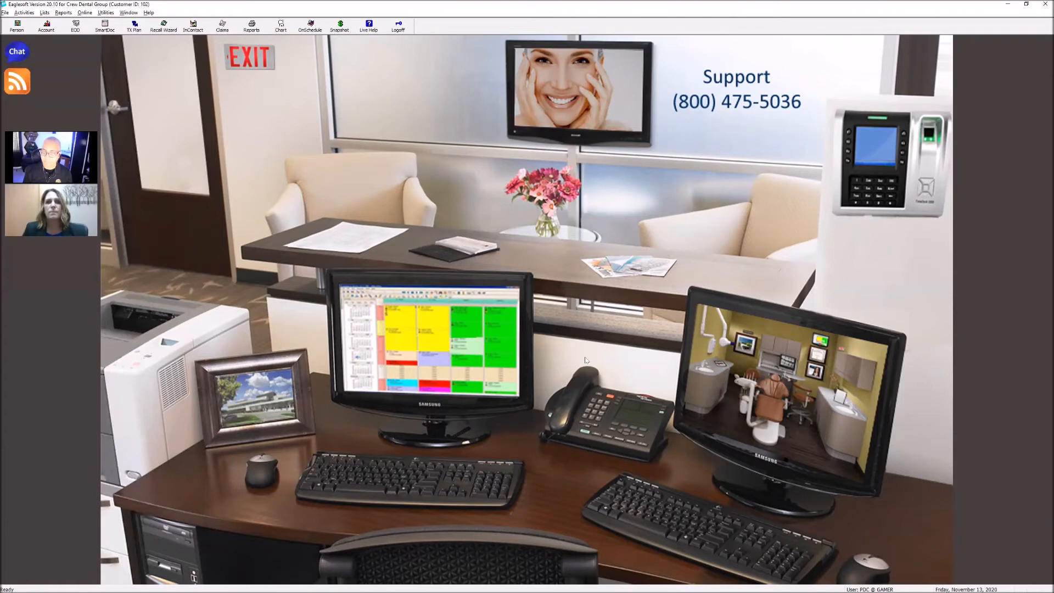
# Open Change Service Fees for the Master Standard Fee, turn off Update Treatment Plan Fees, and set the services markup to 0%
pyautogui.moveTo(350, 585)
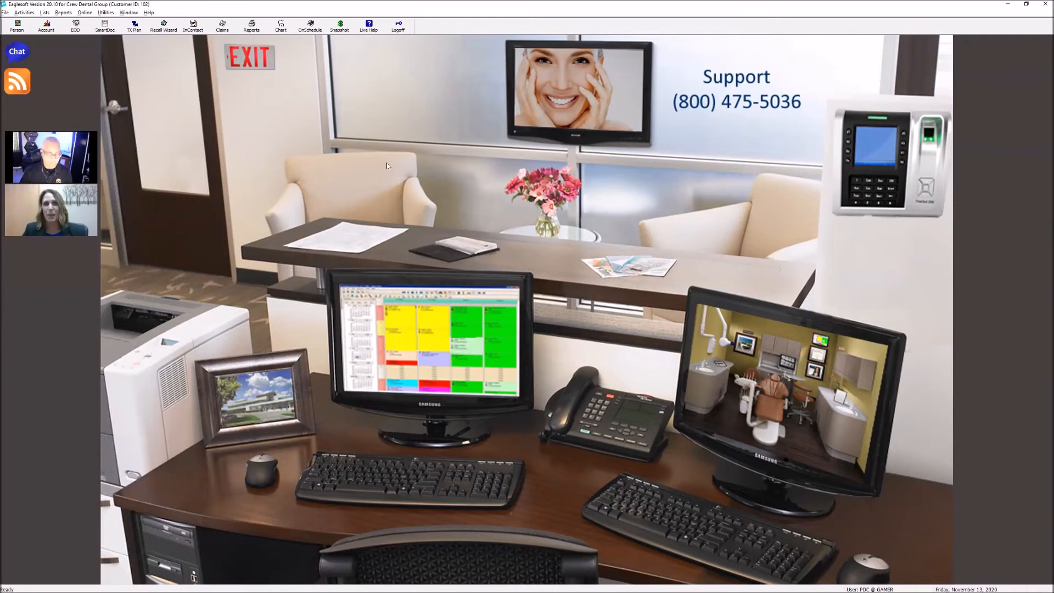
pyautogui.click(104, 12)
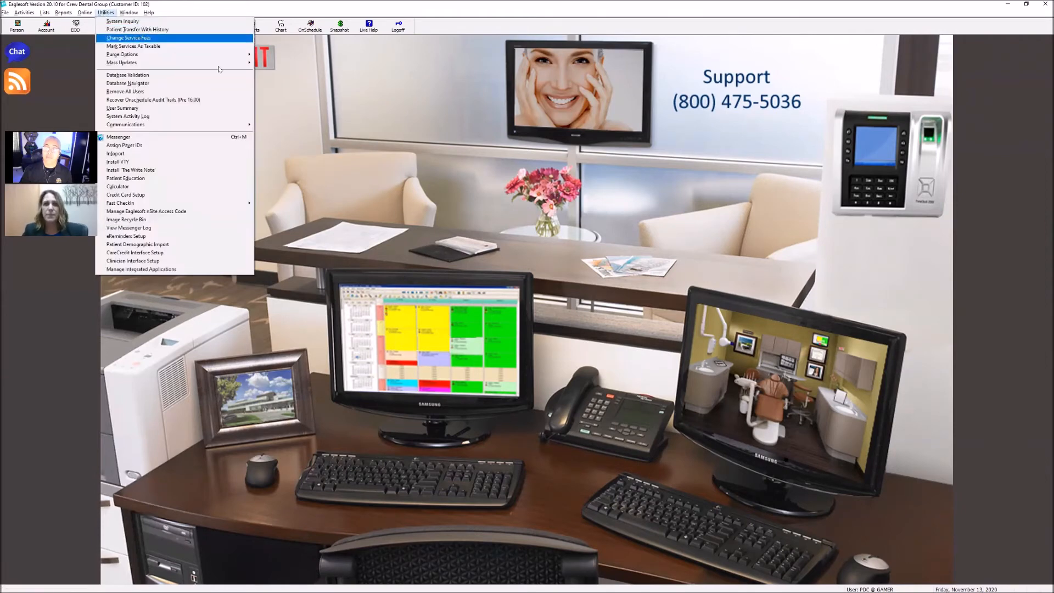
pyautogui.click(212, 38)
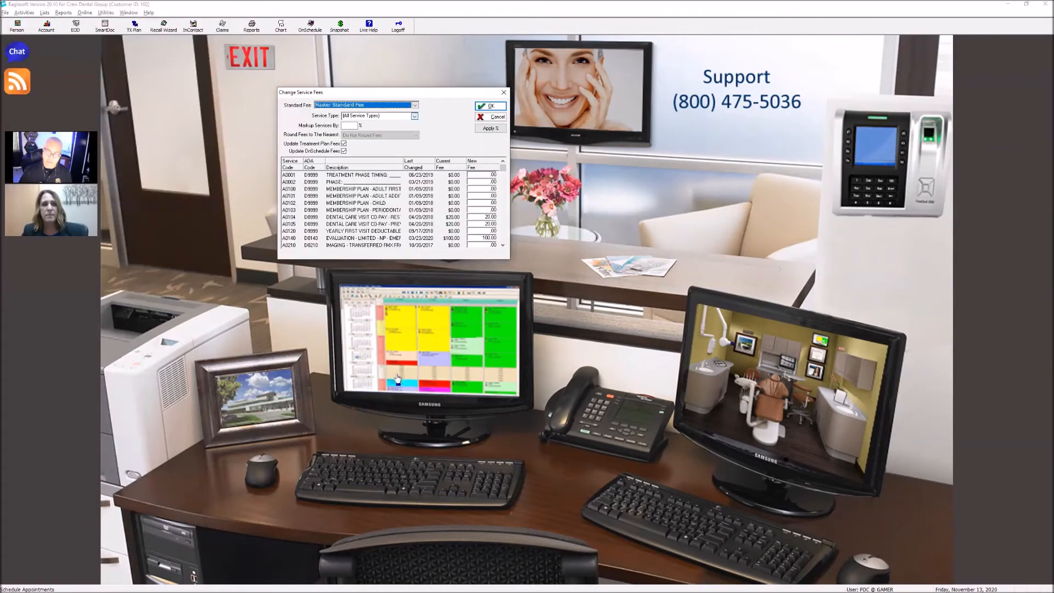
pyautogui.click(350, 125)
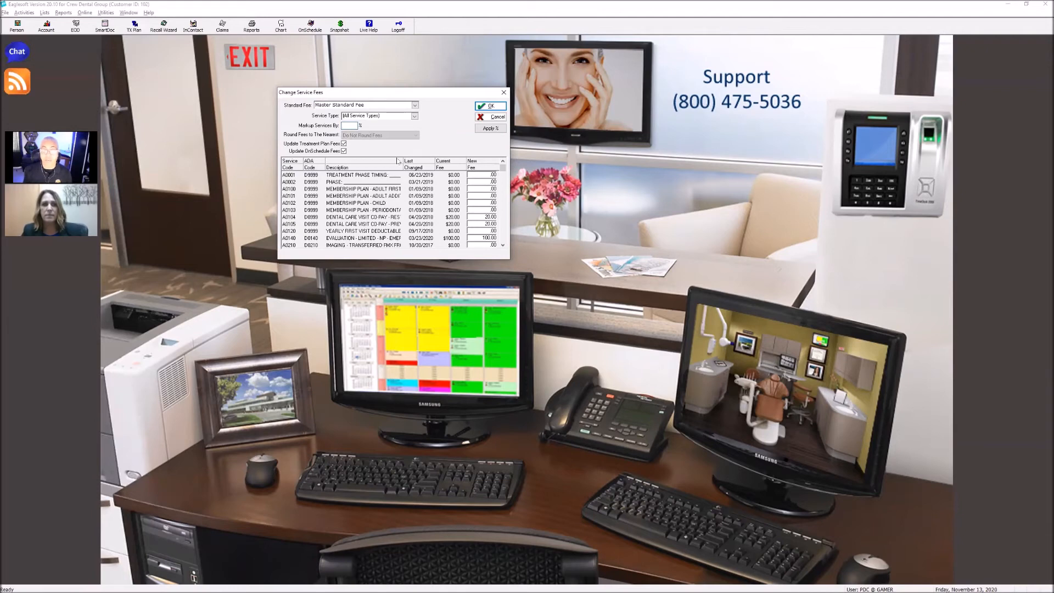
pyautogui.click(344, 144)
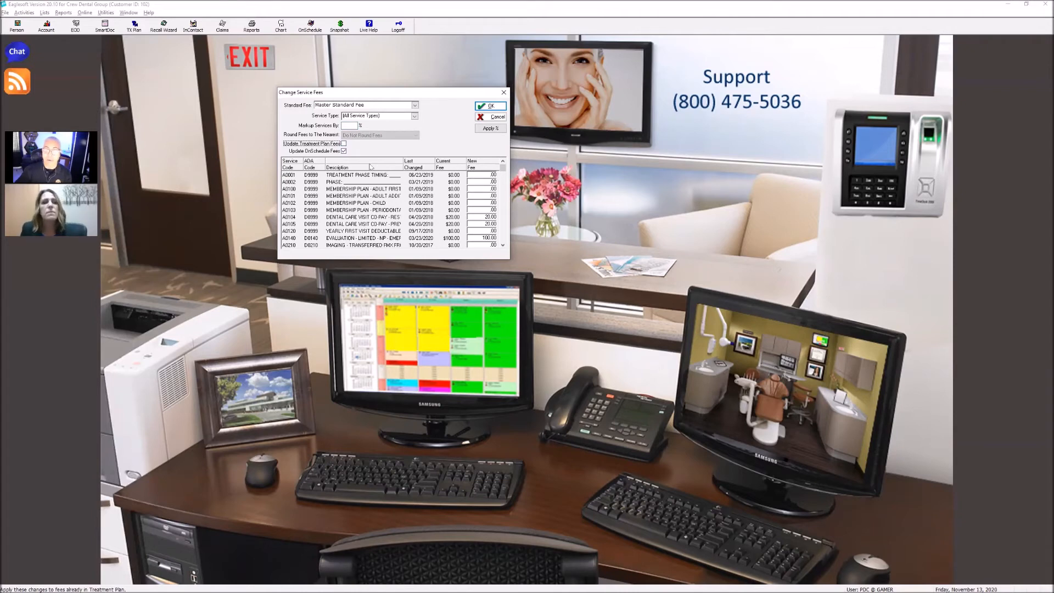
pyautogui.click(349, 123)
pyautogui.write('0')
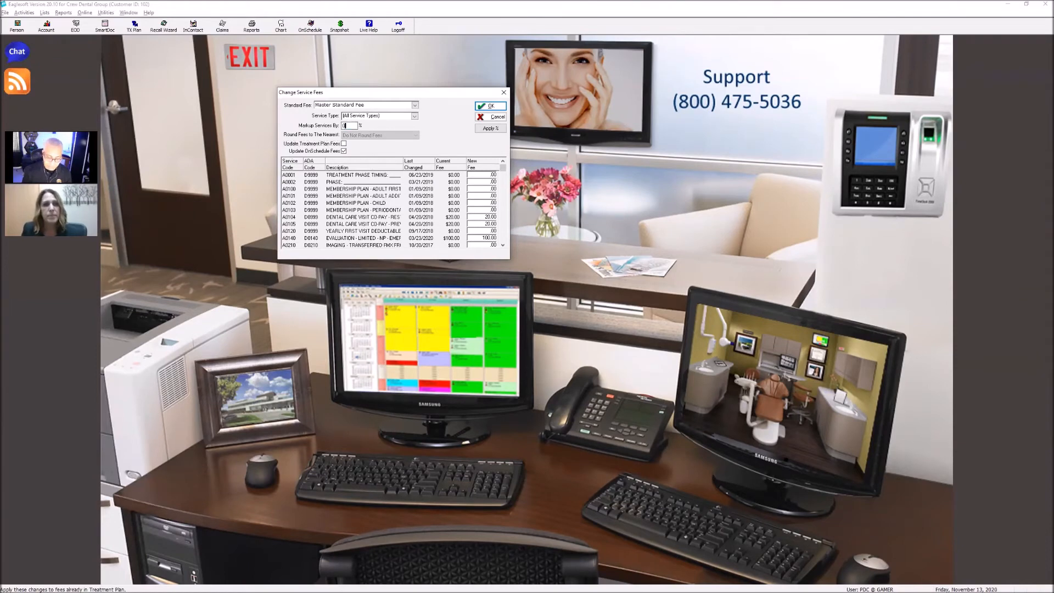
pyautogui.press('Tab')
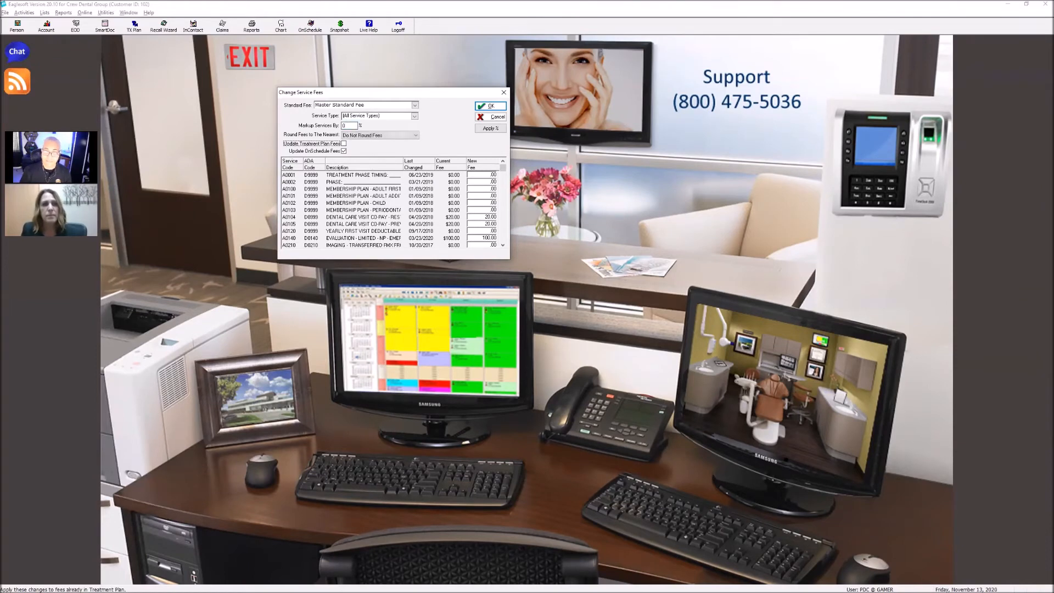
pyautogui.click(344, 143)
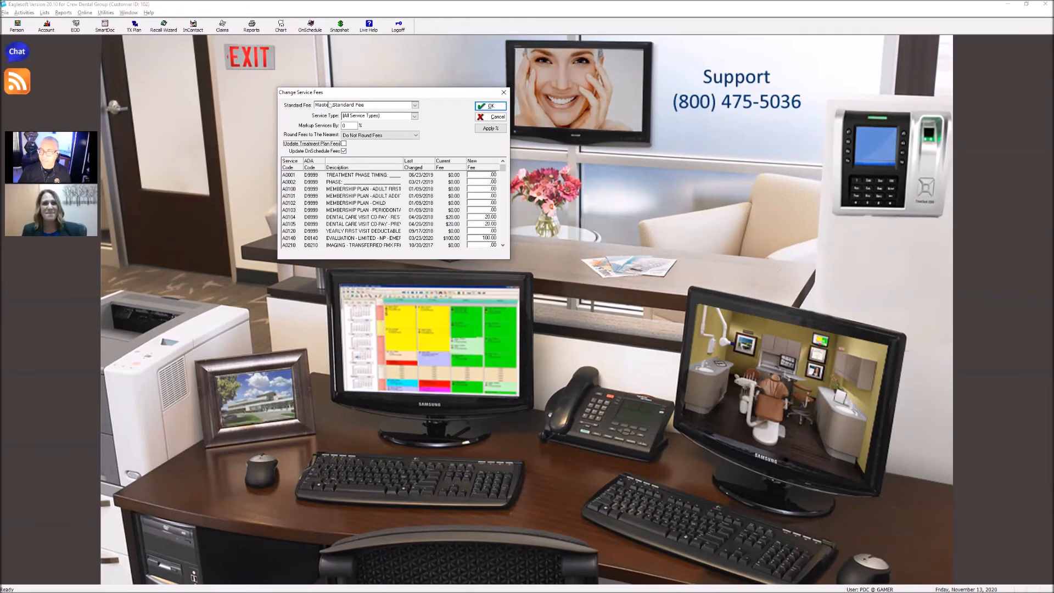
# Set fee rounding to the nearest 1.00, look through the service types, and discard the service fee changes
pyautogui.click(365, 139)
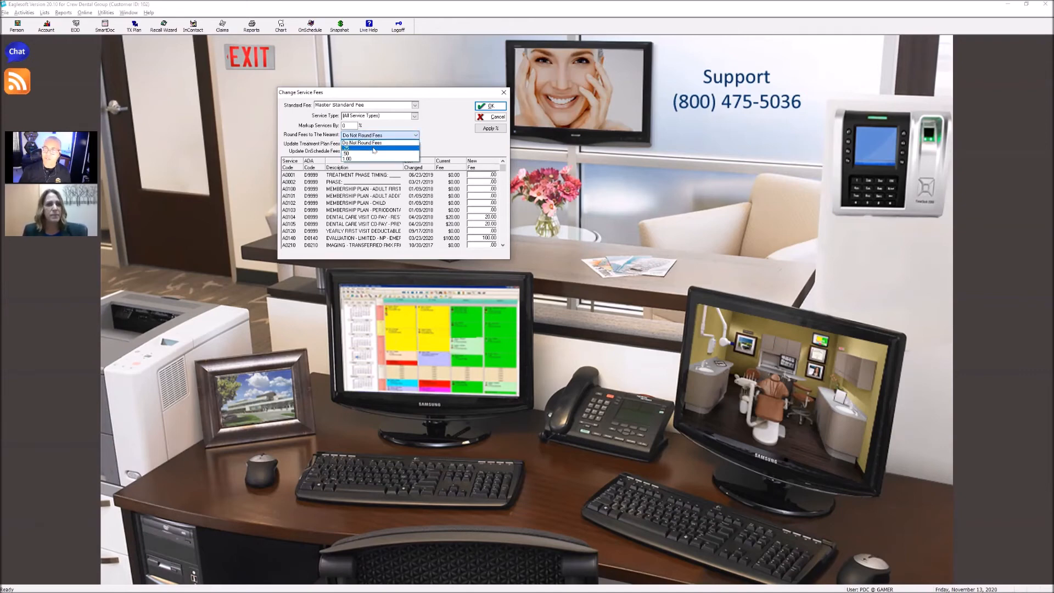
pyautogui.click(358, 162)
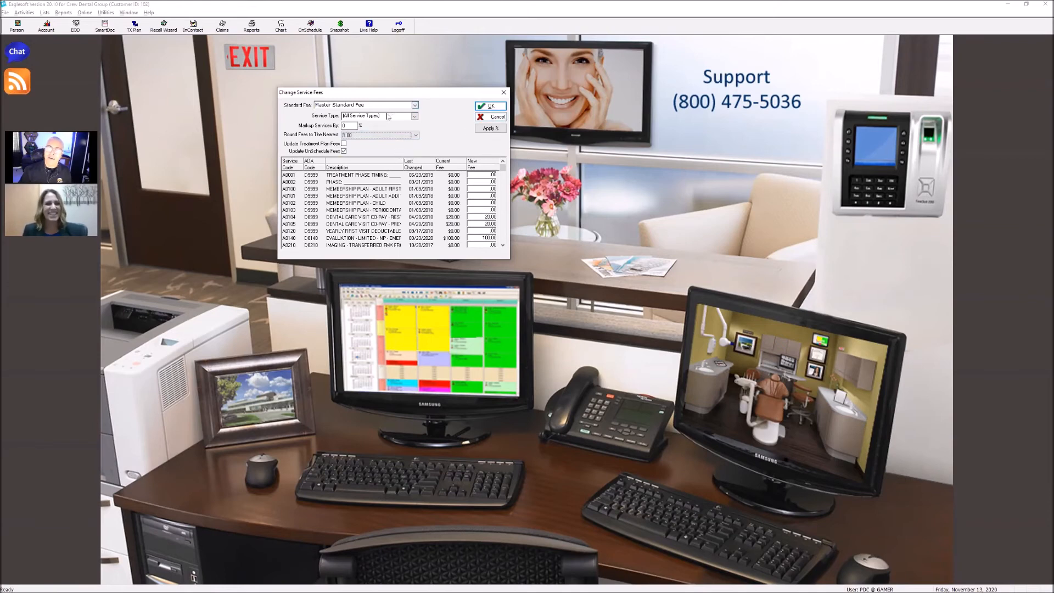
pyautogui.click(414, 116)
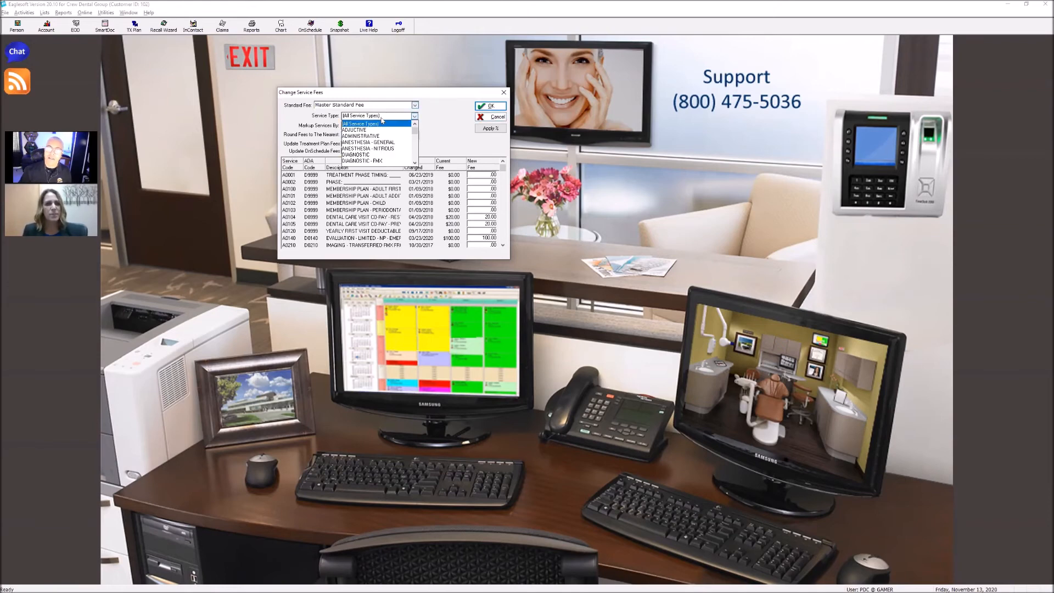
pyautogui.click(428, 118)
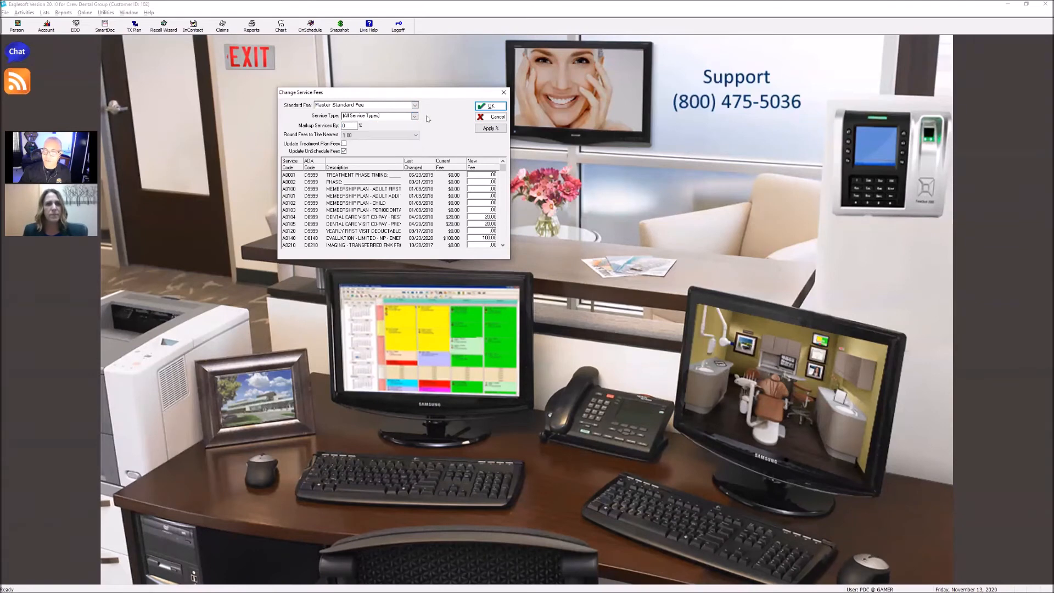
pyautogui.click(491, 117)
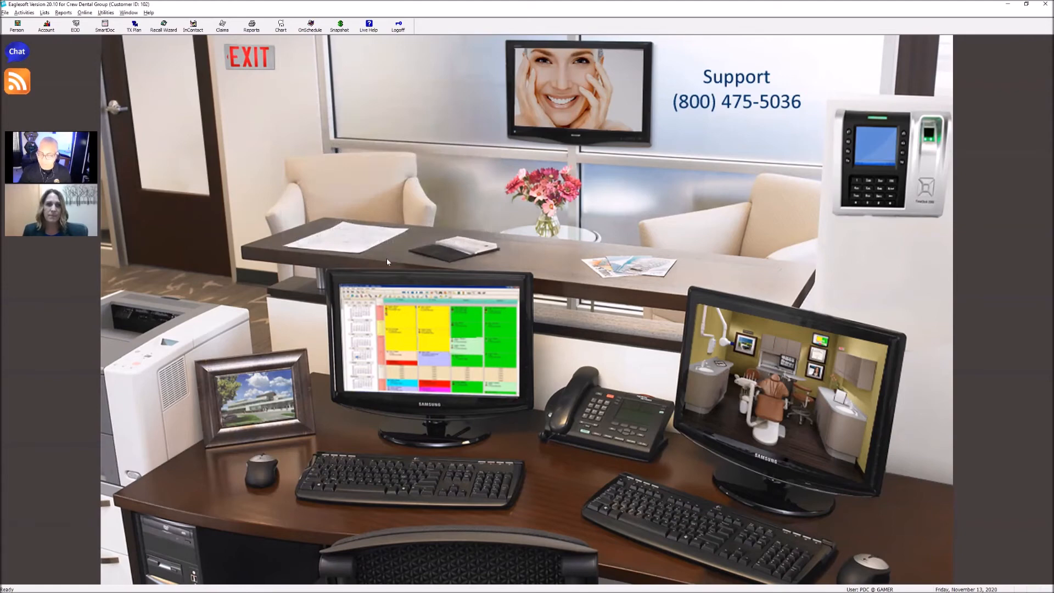
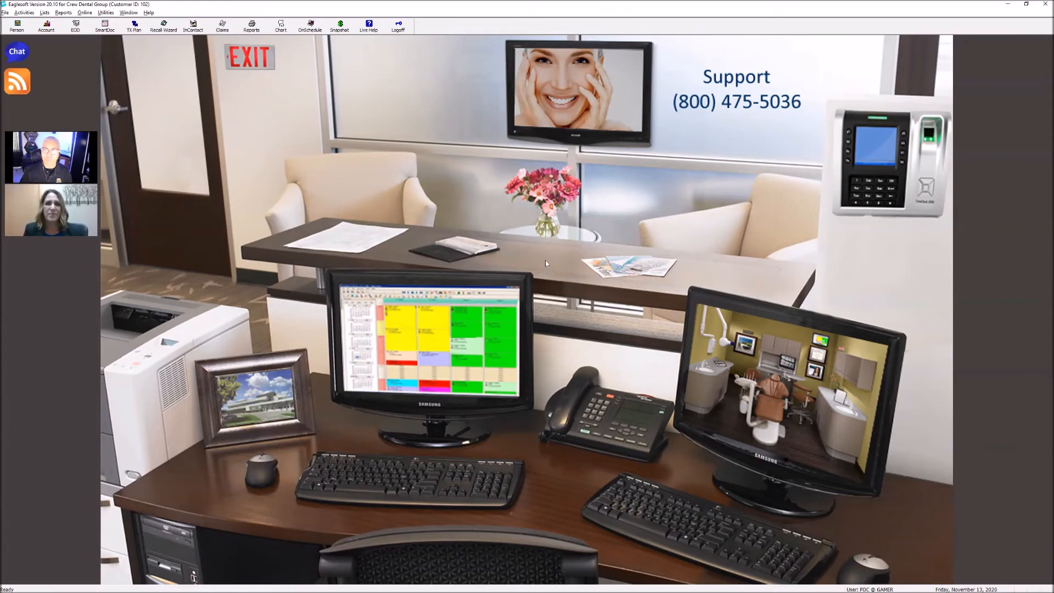
# Open the AARP (3/20 PID) employer record for editing from the Employers / Coverage List
pyautogui.click(44, 13)
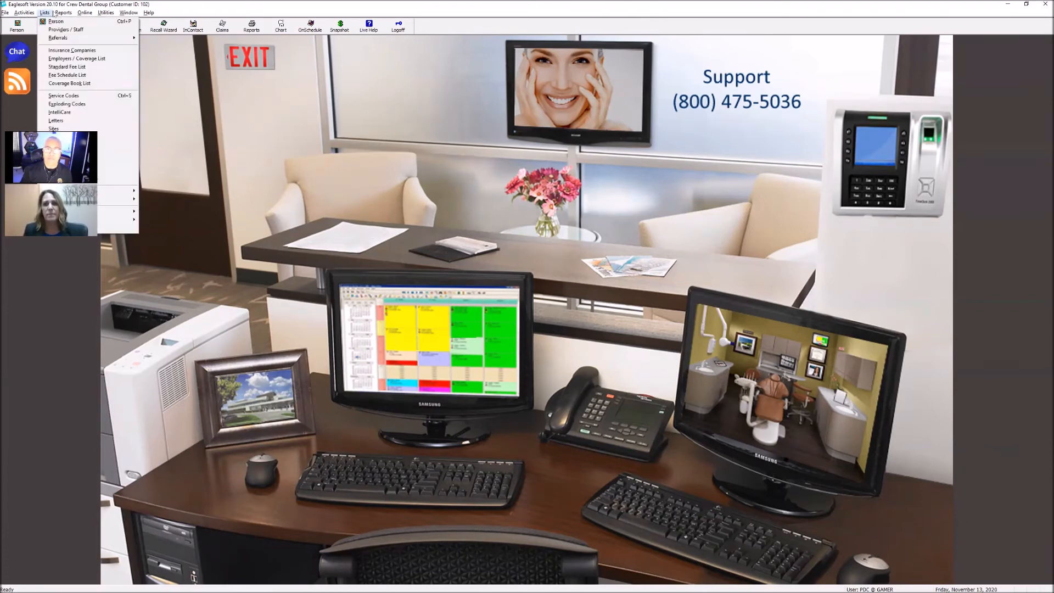
pyautogui.click(65, 59)
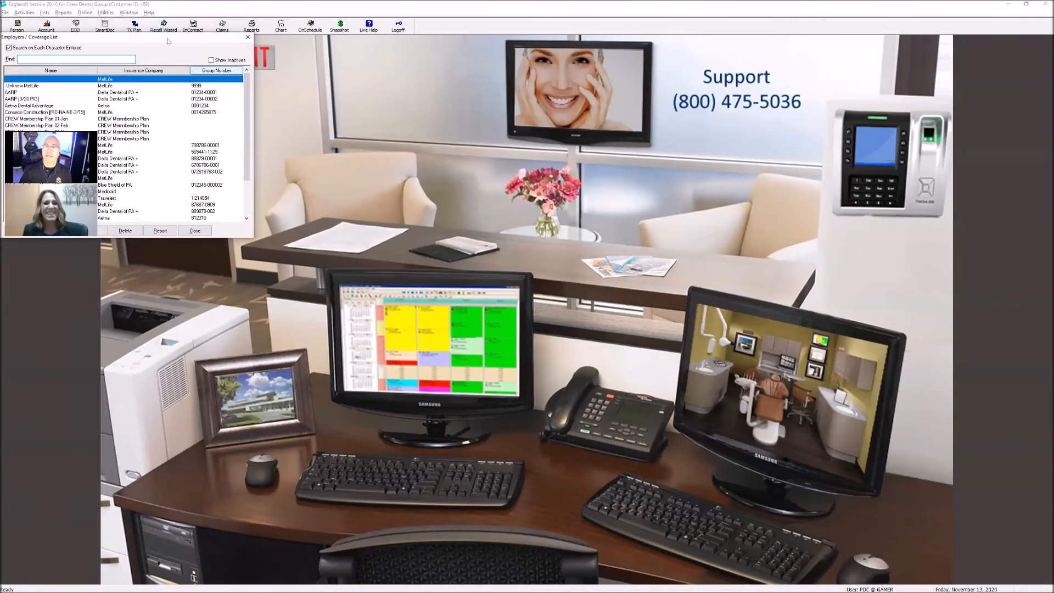
pyautogui.moveTo(167, 40); pyautogui.dragTo(336, 80)
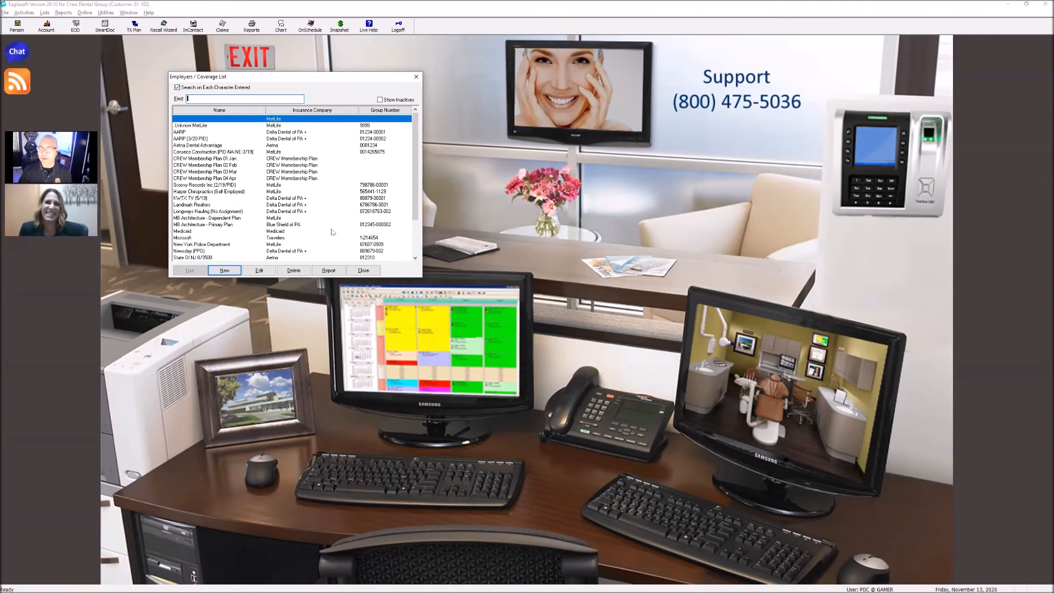
pyautogui.click(198, 139)
pyautogui.click(259, 270)
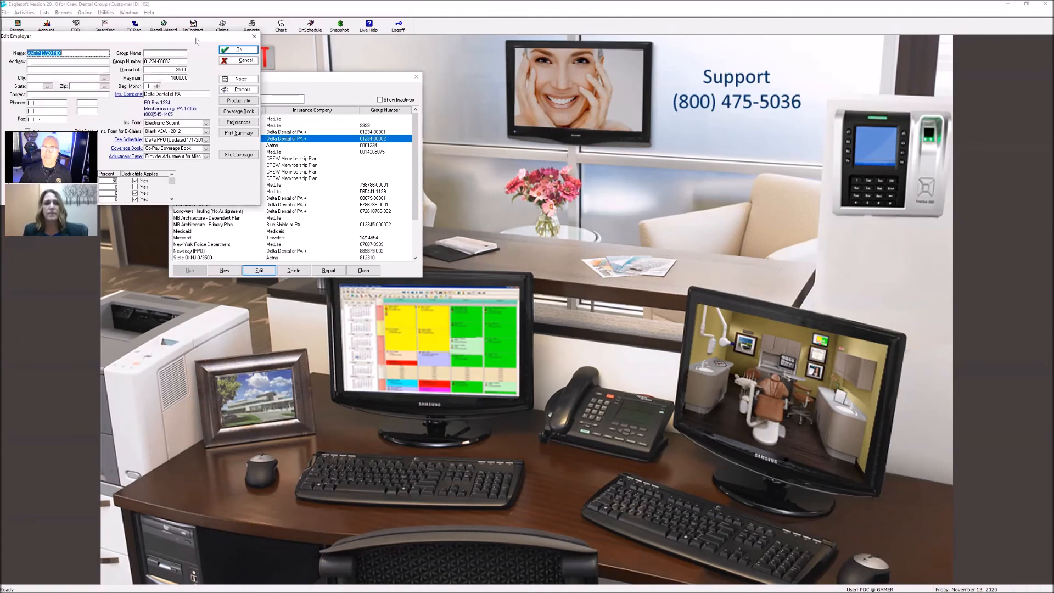
pyautogui.moveTo(195, 40); pyautogui.dragTo(375, 183)
# Read the AARP employer's benefit notes, and close the notes, the employer record and the employer list
pyautogui.click(418, 221)
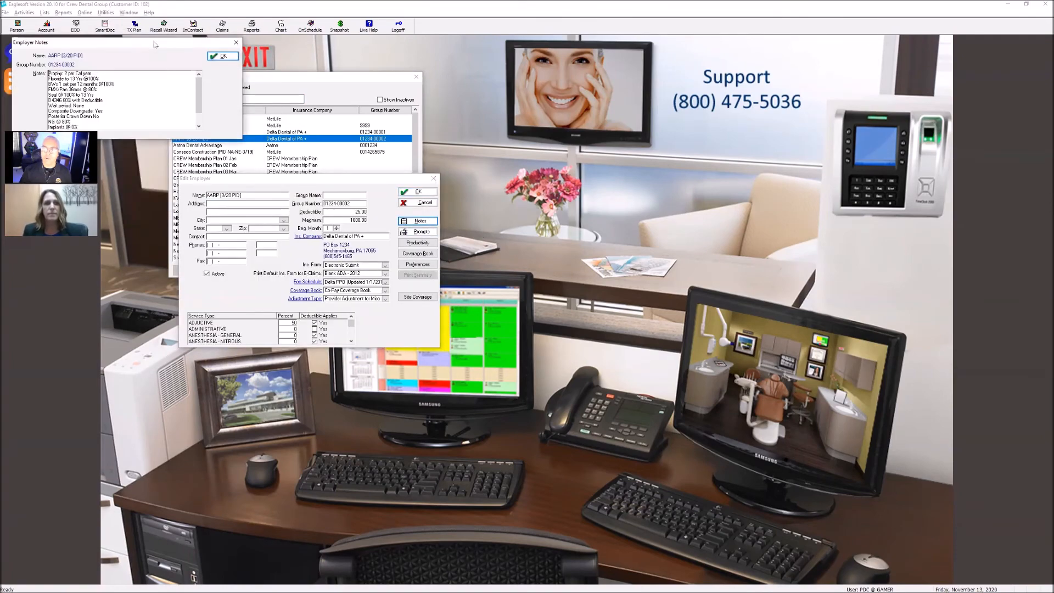
pyautogui.moveTo(154, 44); pyautogui.dragTo(415, 235)
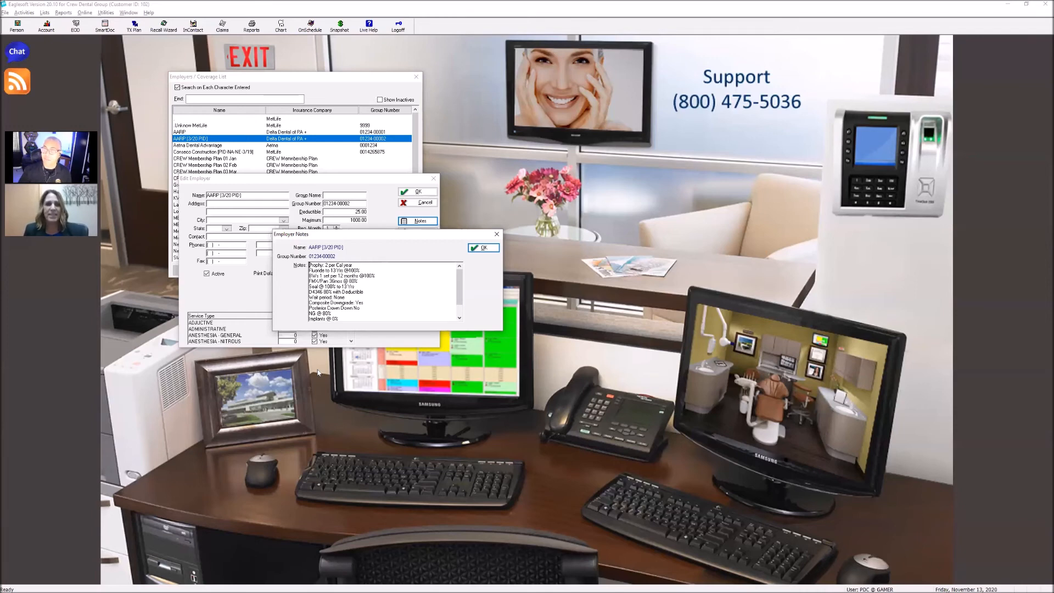
pyautogui.click(480, 247)
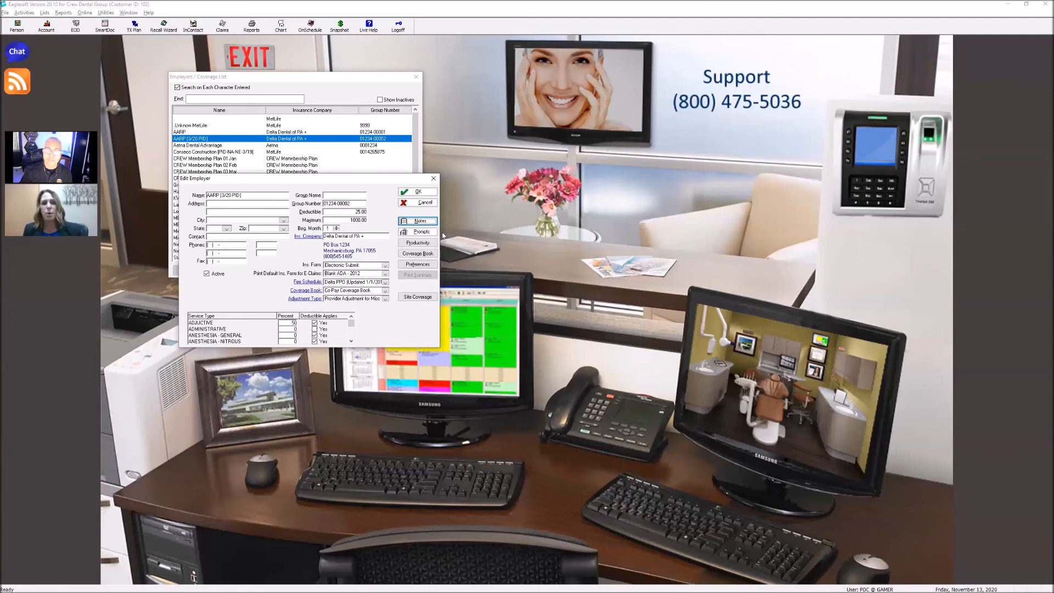
pyautogui.click(420, 221)
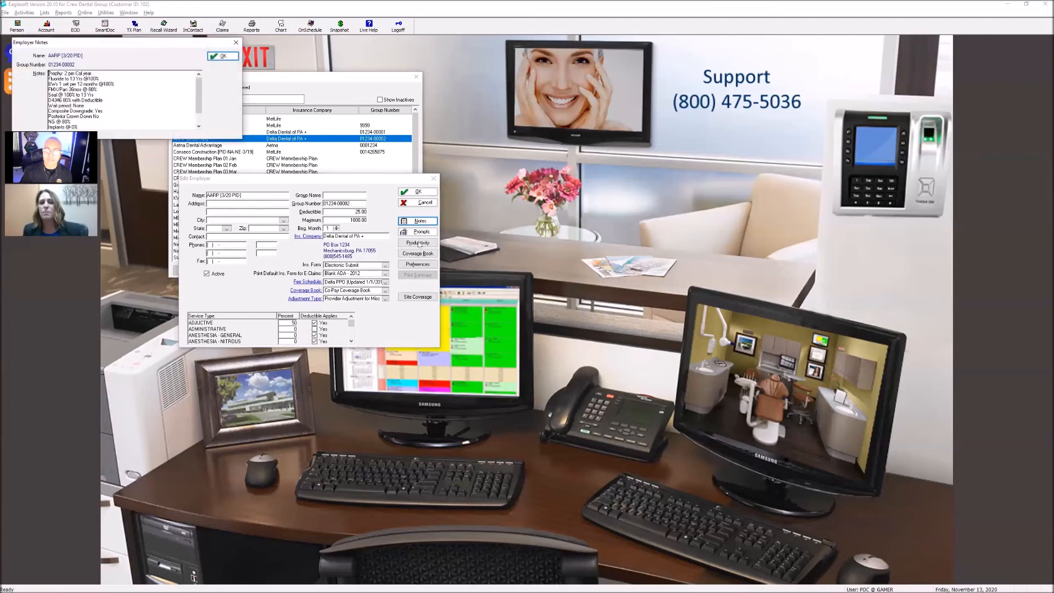
pyautogui.moveTo(100, 45); pyautogui.dragTo(361, 247)
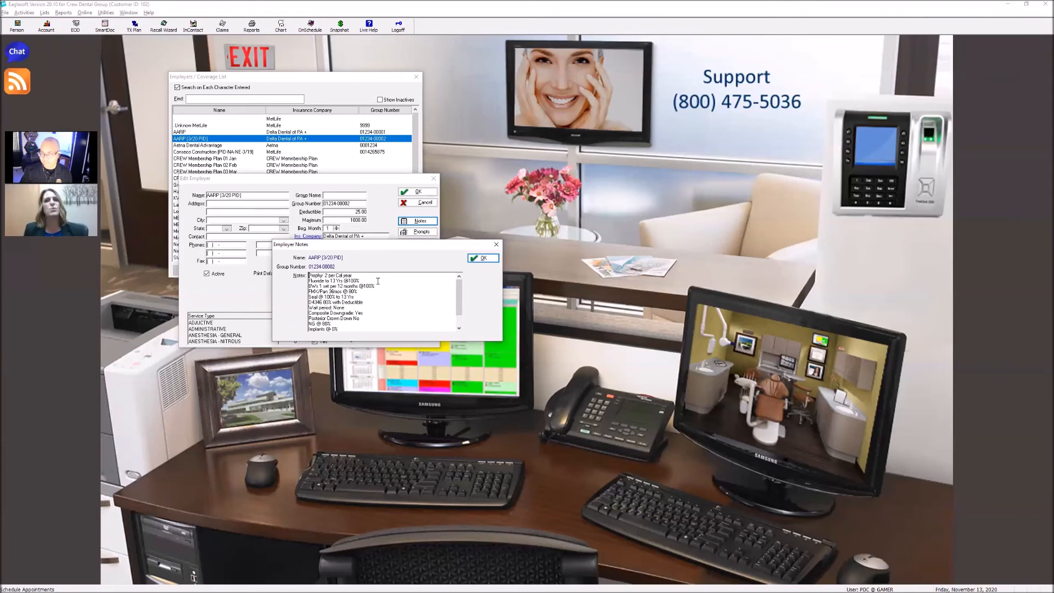
pyautogui.click(483, 260)
pyautogui.click(417, 191)
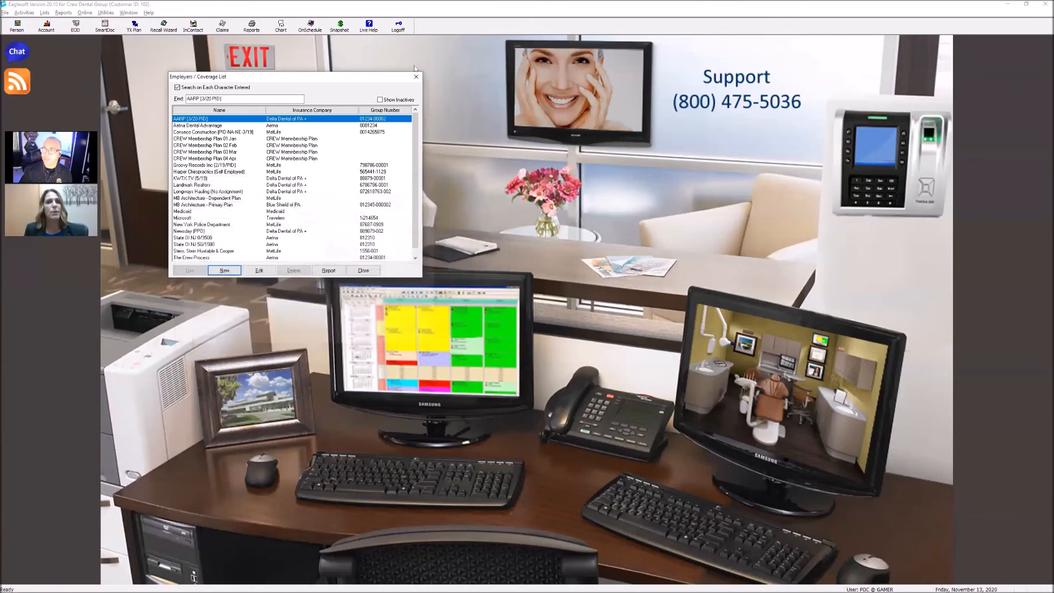
pyautogui.click(416, 77)
# Open the patient's account and add the Insurance Information command to the patient toolbar between Plan and Claims
pyautogui.click(46, 26)
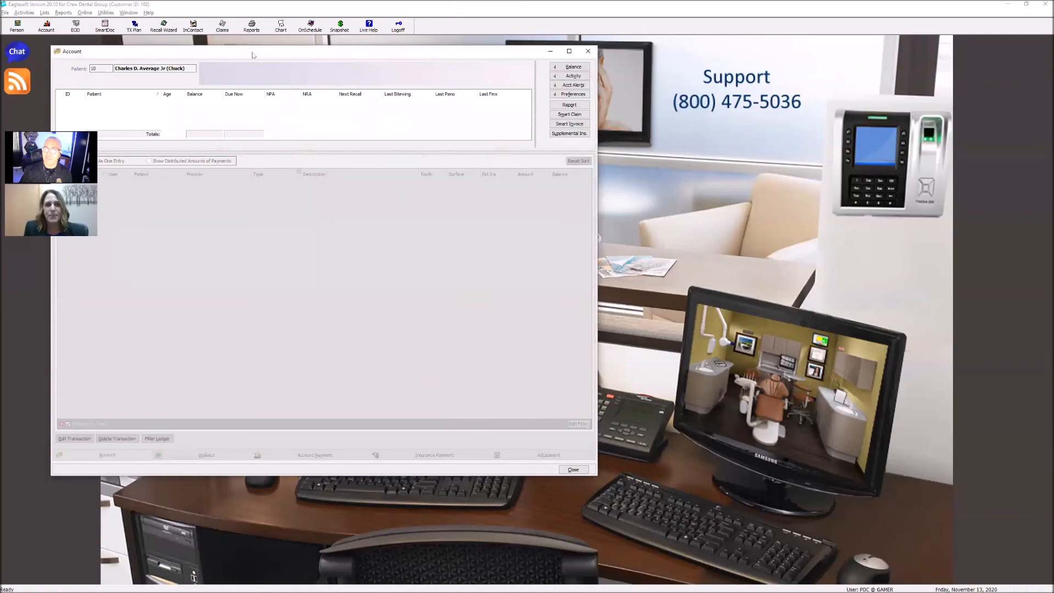
pyautogui.click(414, 246)
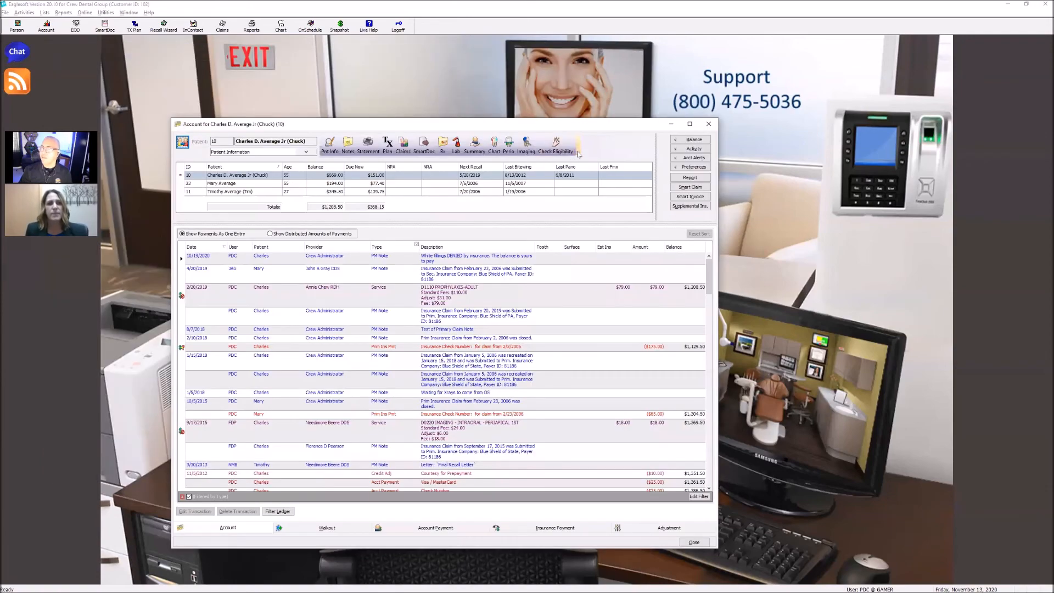
pyautogui.click(578, 153)
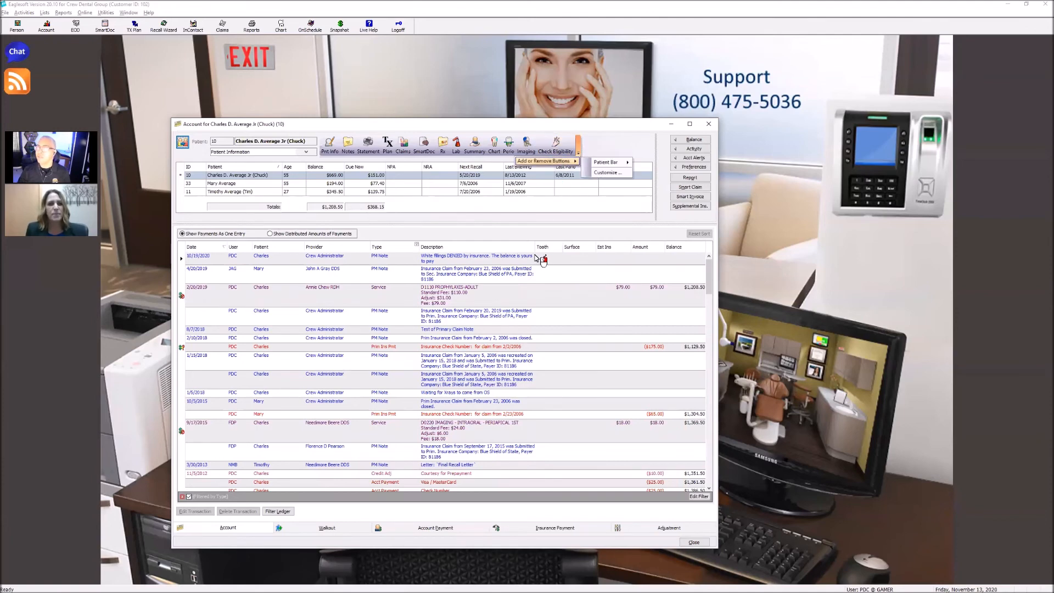
pyautogui.click(607, 172)
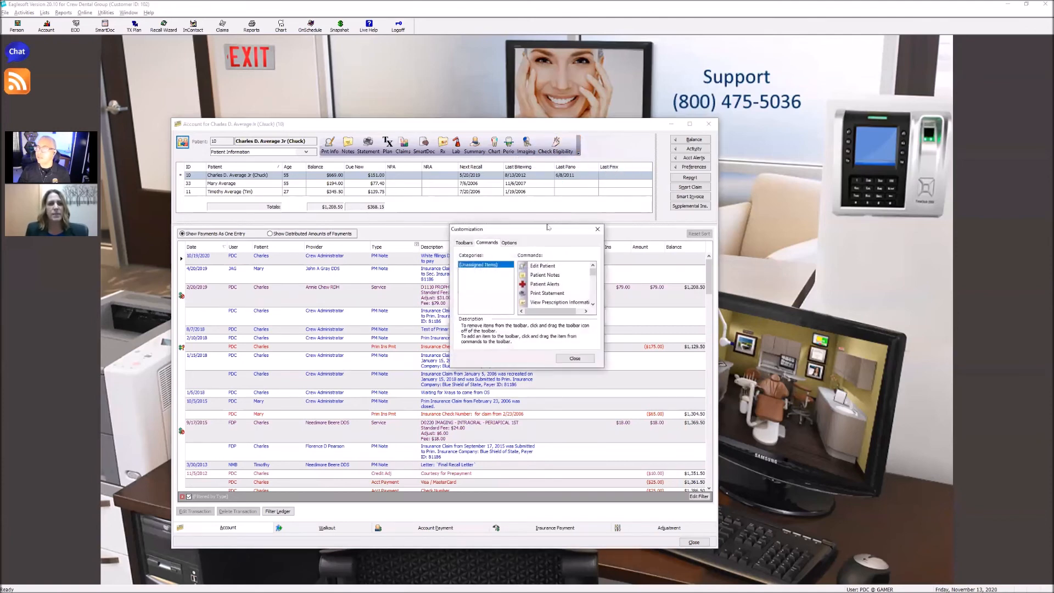
pyautogui.scroll(2, 584, 304)
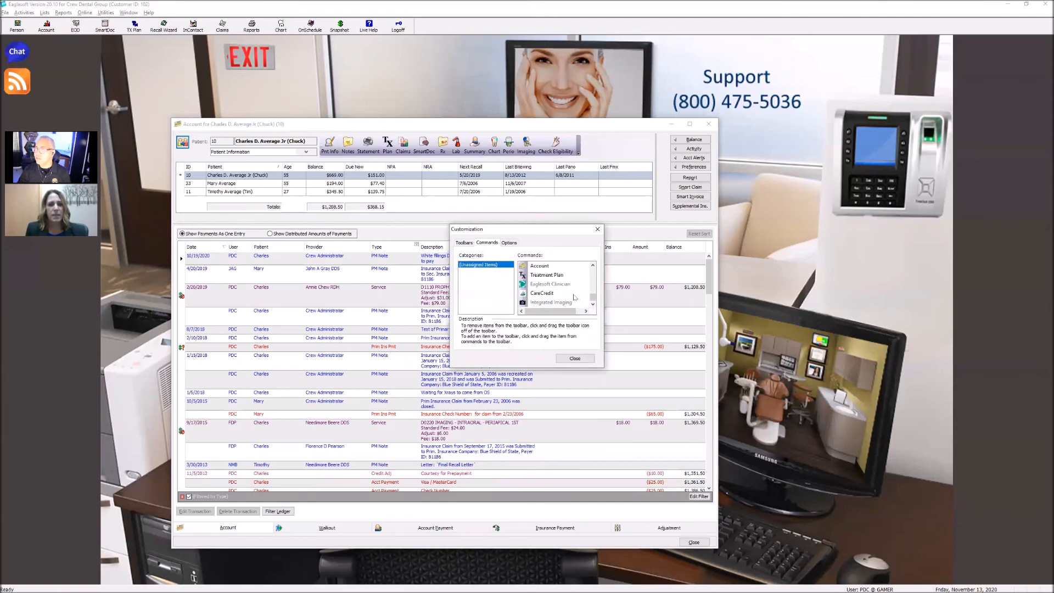
pyautogui.scroll(2, 570, 294)
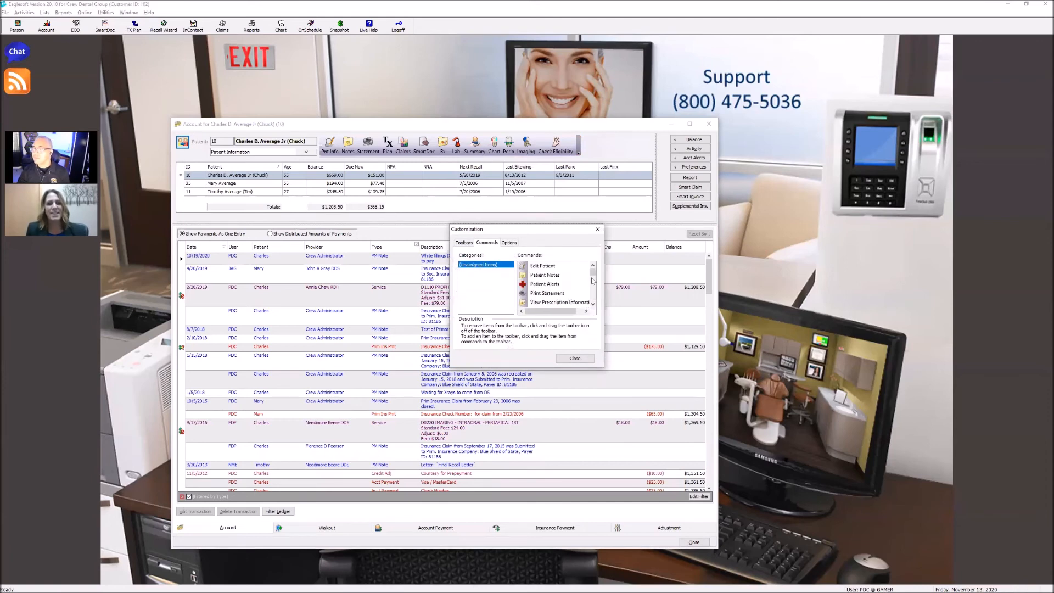
pyautogui.moveTo(594, 275); pyautogui.dragTo(592, 287)
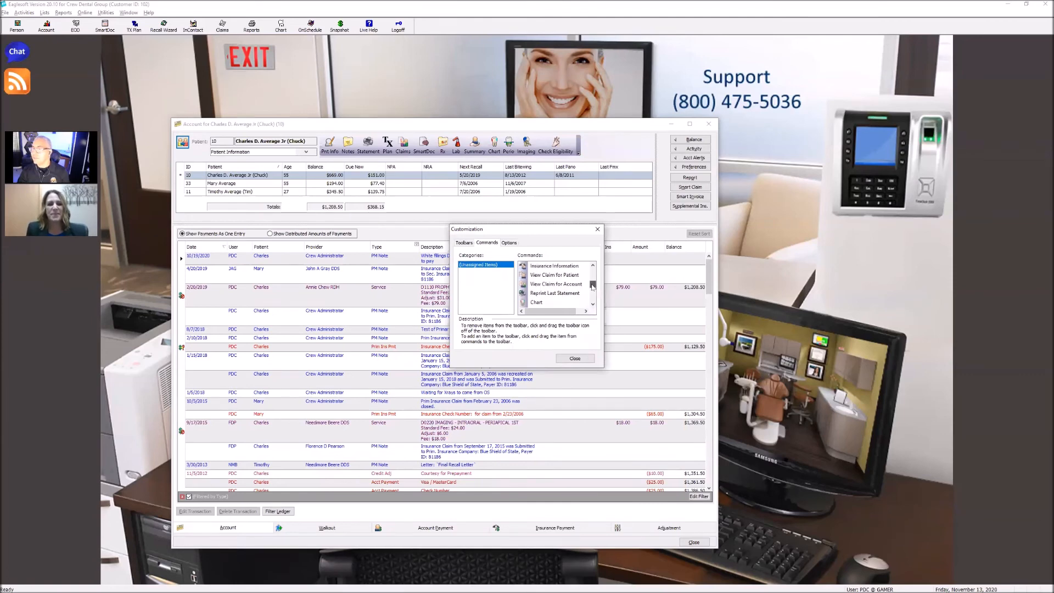
pyautogui.moveTo(546, 266); pyautogui.dragTo(400, 145)
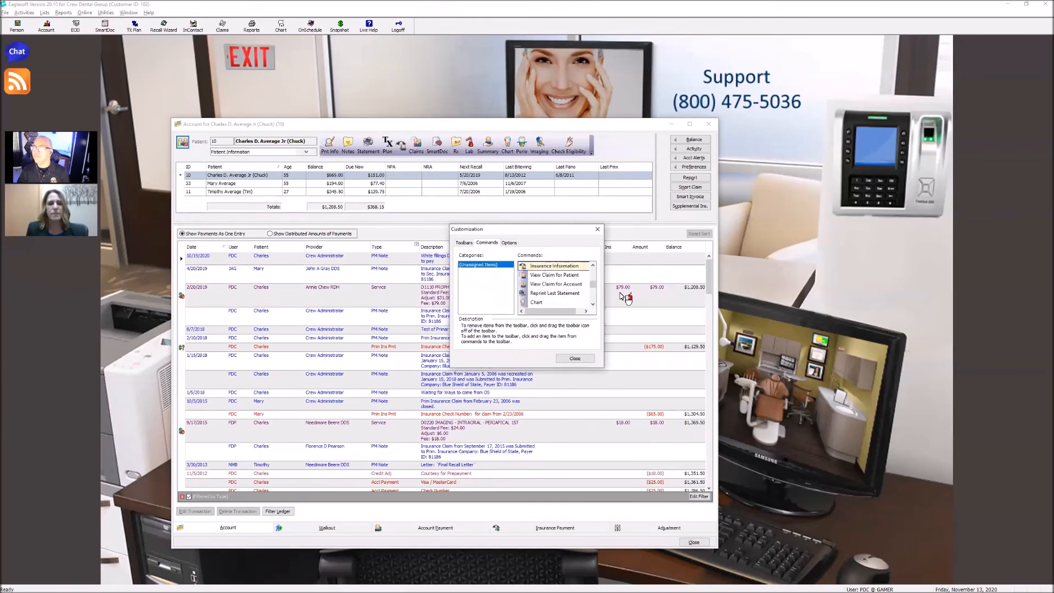
pyautogui.click(576, 359)
# View the patient's insurance details through the added toolbar command and through the Insurance Information view of the Patient Information drop-down
pyautogui.click(402, 146)
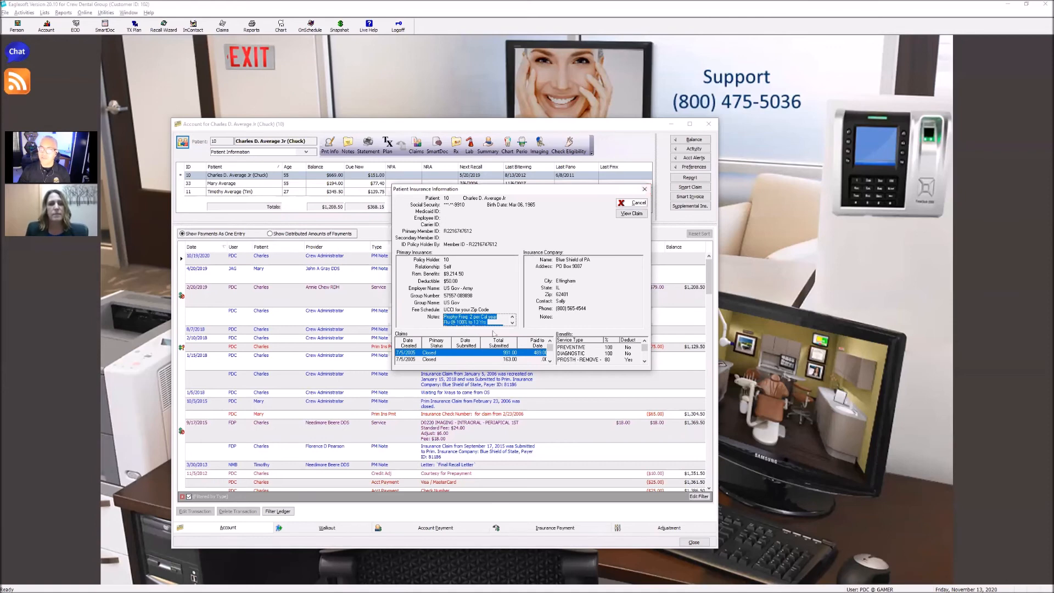
pyautogui.click(645, 189)
pyautogui.click(310, 153)
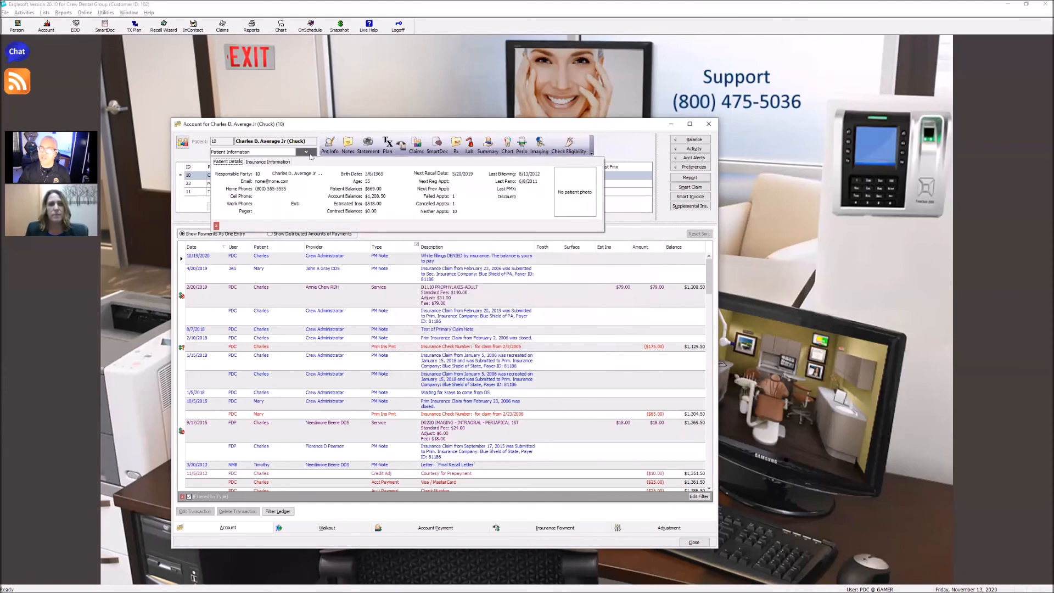
pyautogui.click(274, 163)
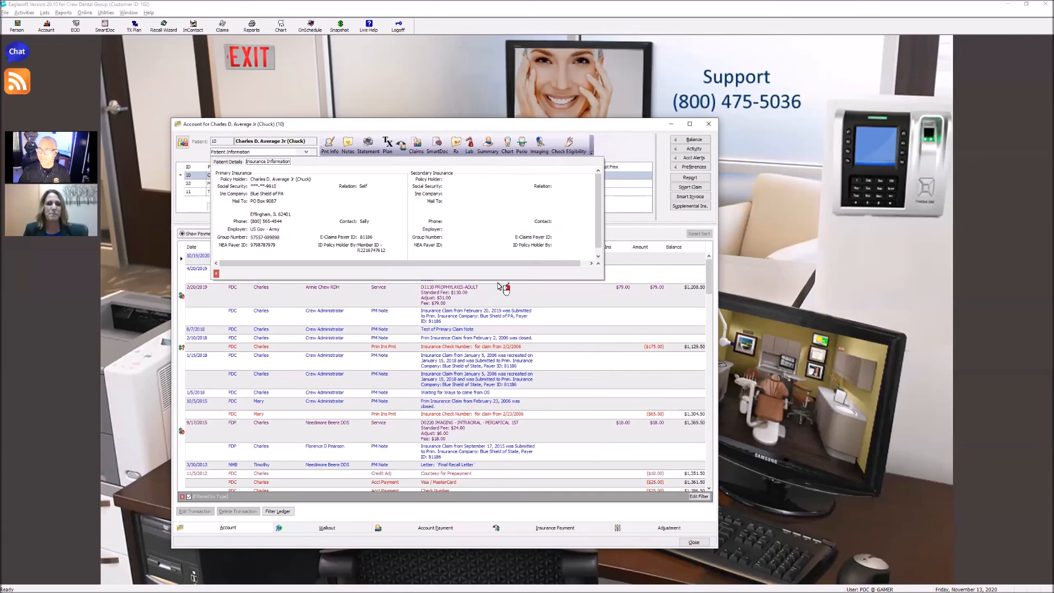
pyautogui.click(644, 146)
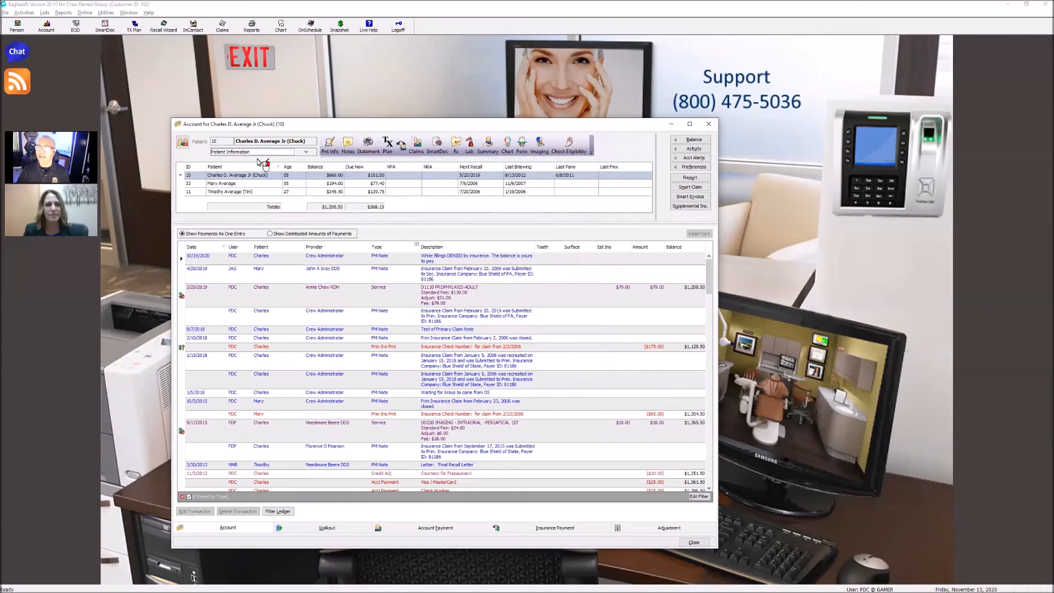
pyautogui.click(295, 153)
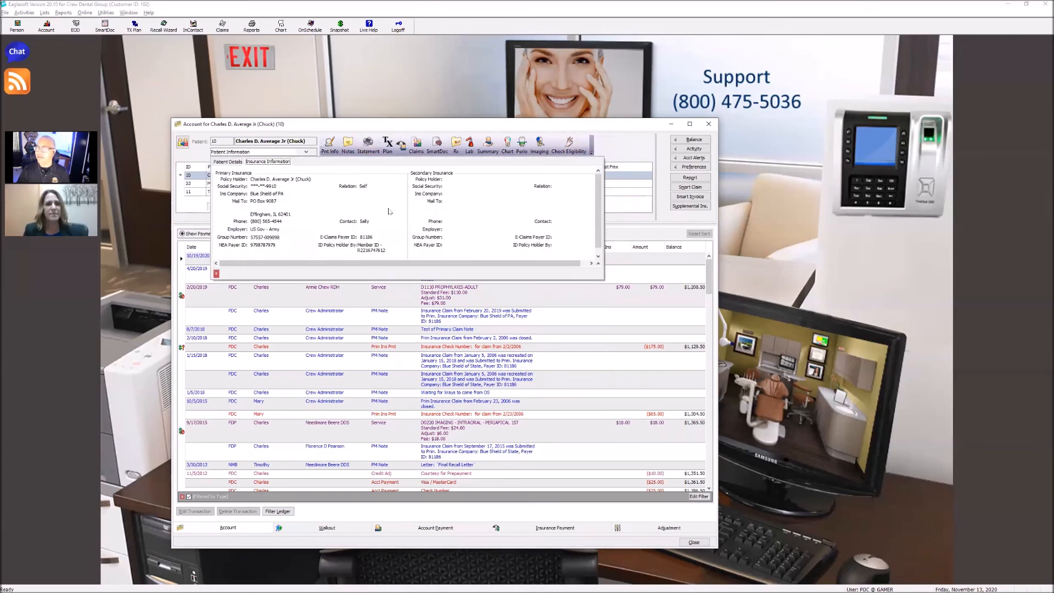
pyautogui.click(216, 273)
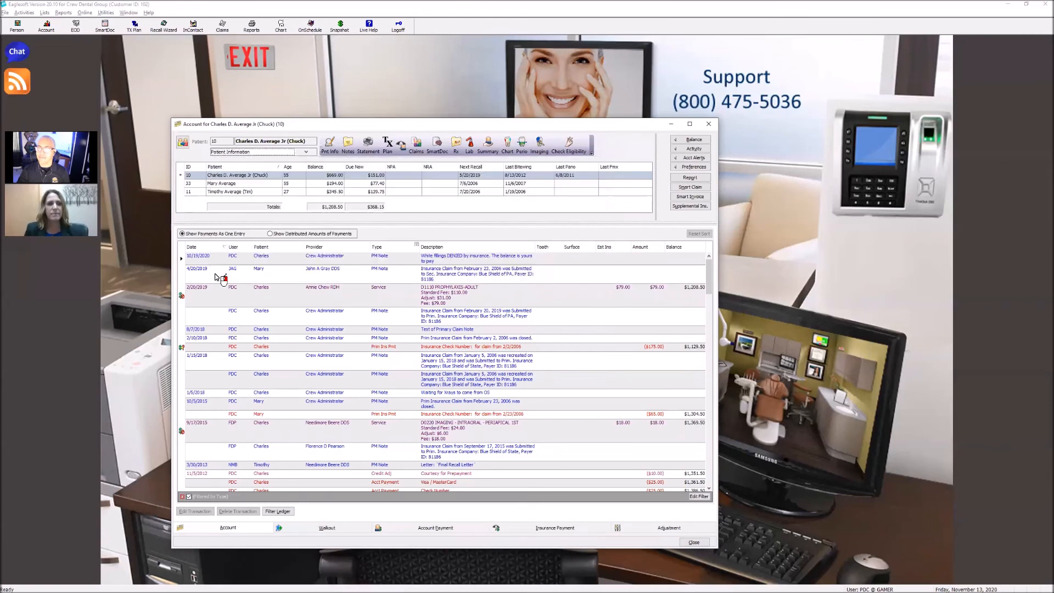
pyautogui.click(305, 152)
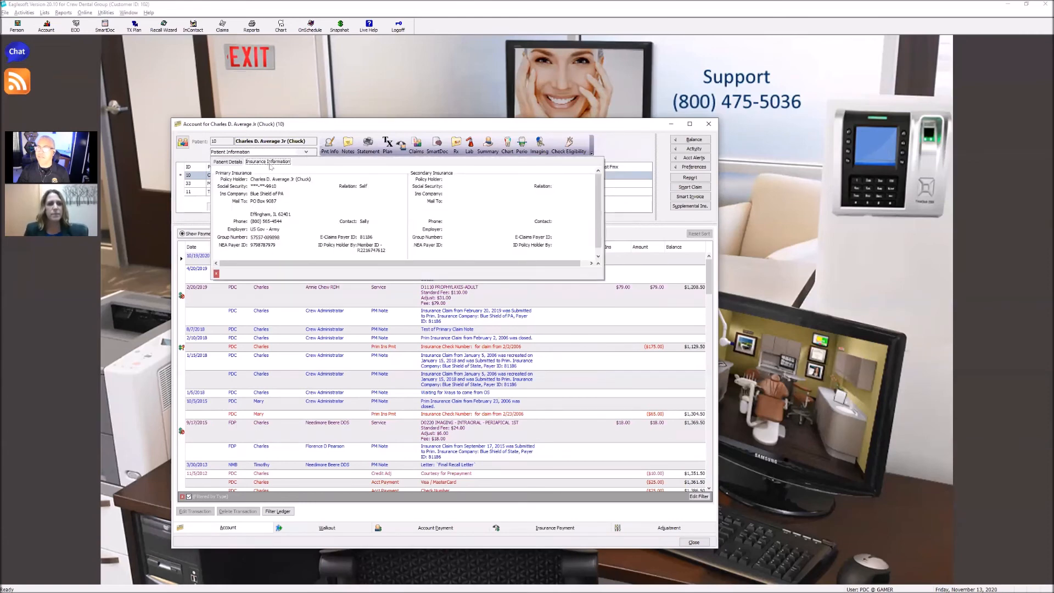
pyautogui.click(631, 160)
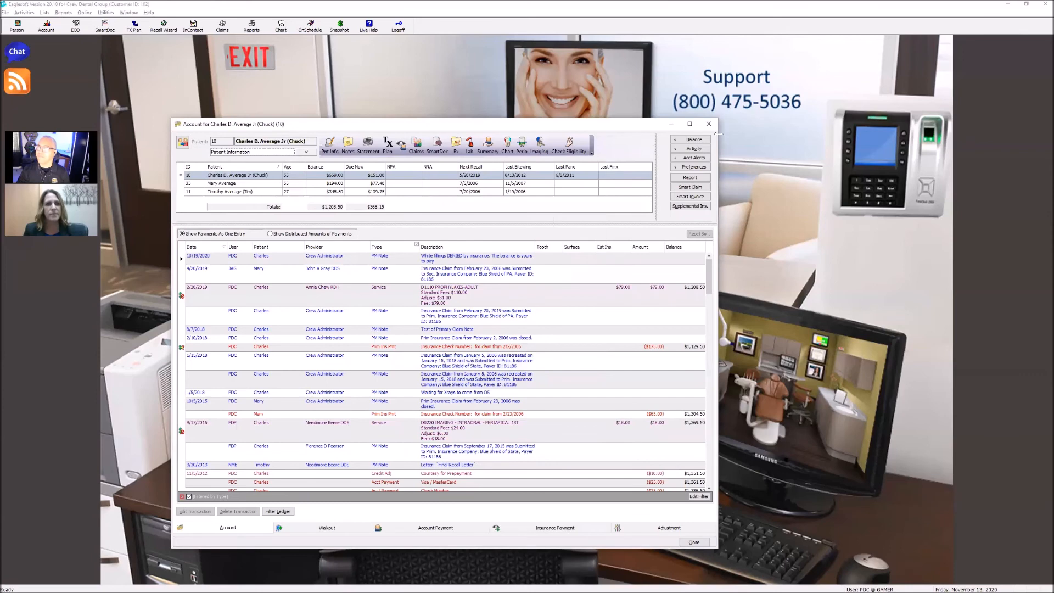
# Customize the patient toolbar by switching Show Toolbar text off and on again to label the Insurance Information command
pyautogui.rightClick(404, 144)
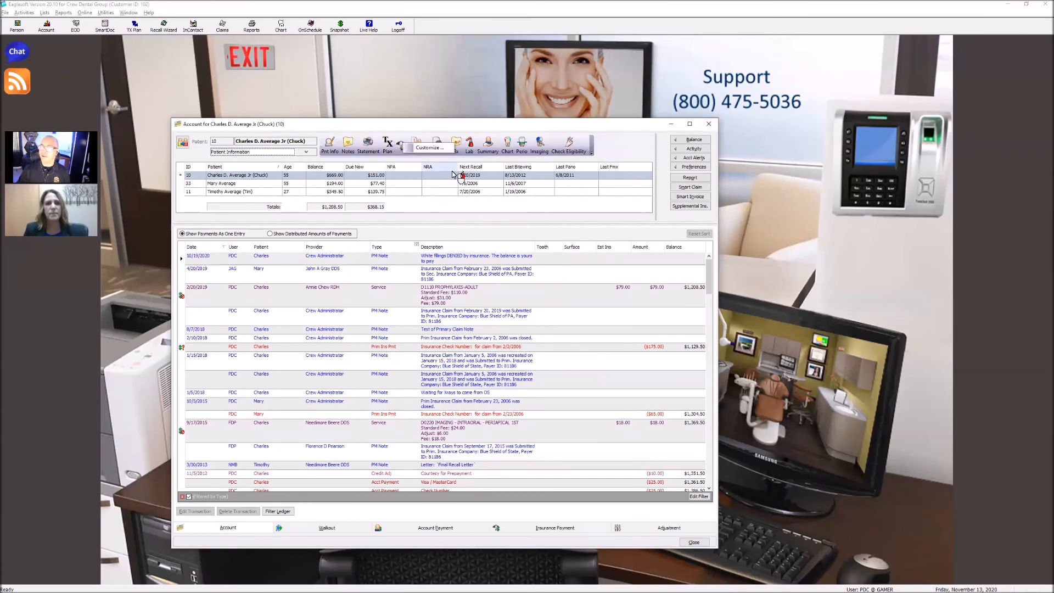
pyautogui.click(430, 147)
pyautogui.click(510, 243)
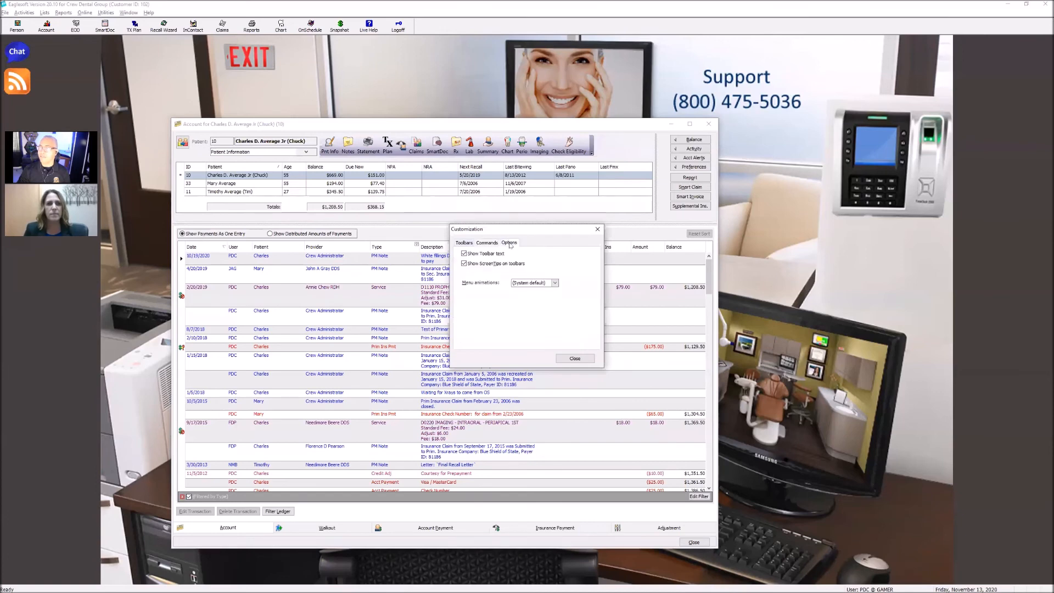
pyautogui.click(480, 254)
pyautogui.click(479, 254)
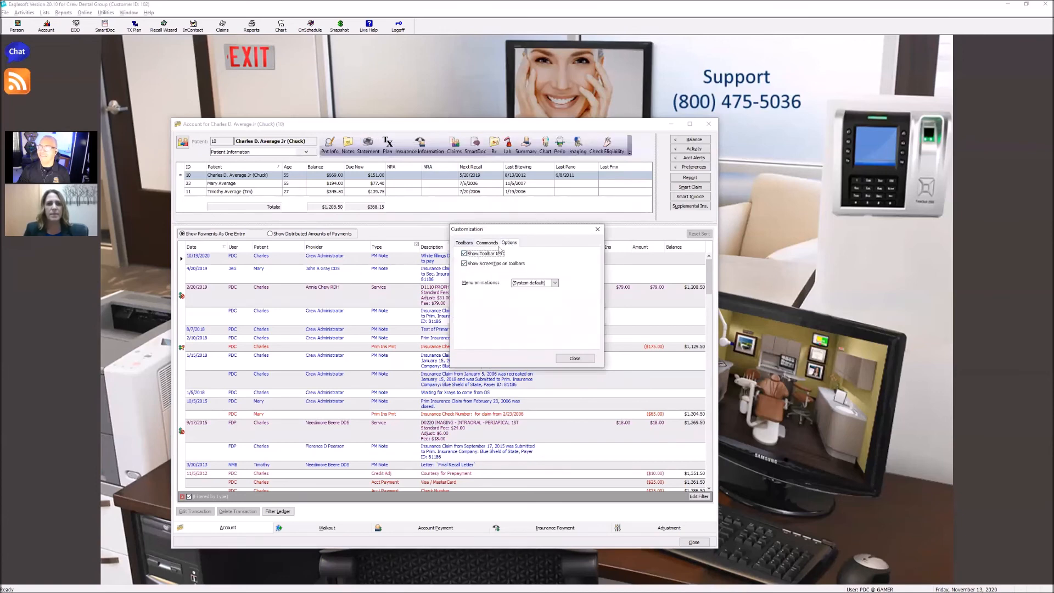
pyautogui.click(574, 358)
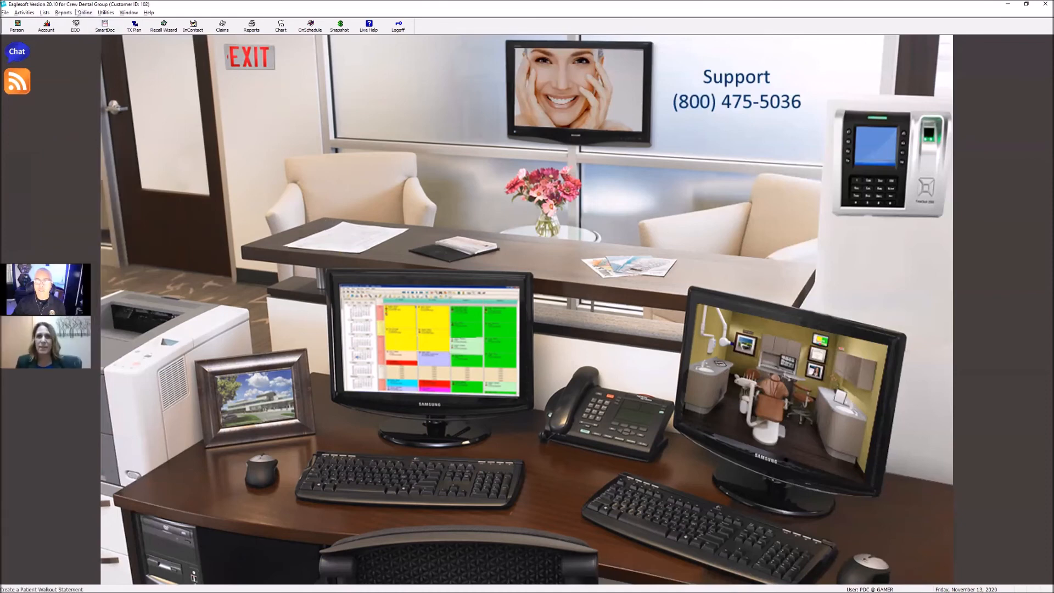
# Examine the Practice Mgmt User security profile's Patient Records permissions and close the profile
pyautogui.click(46, 12)
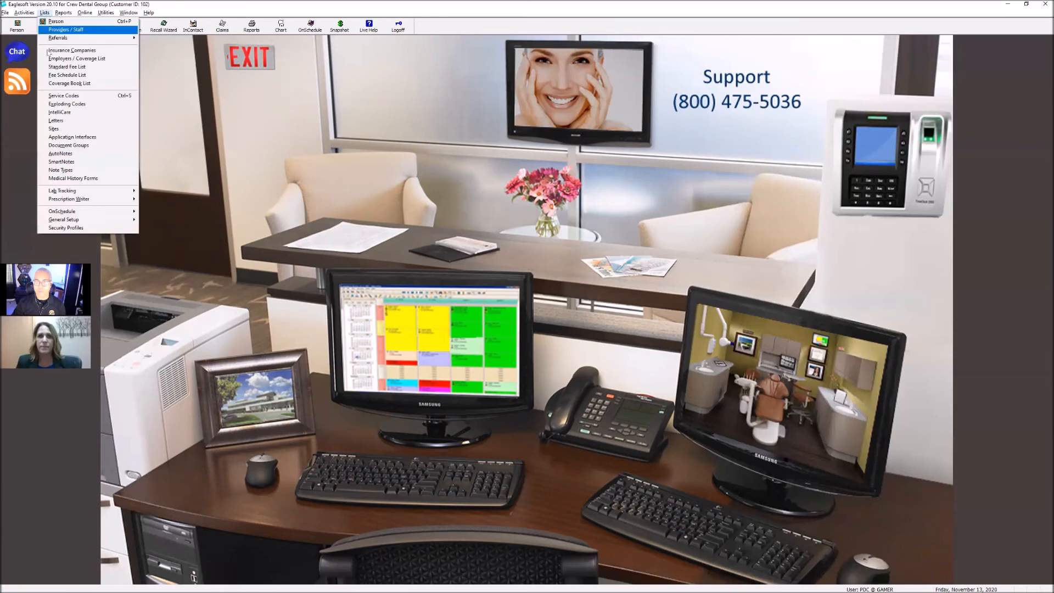
pyautogui.click(66, 228)
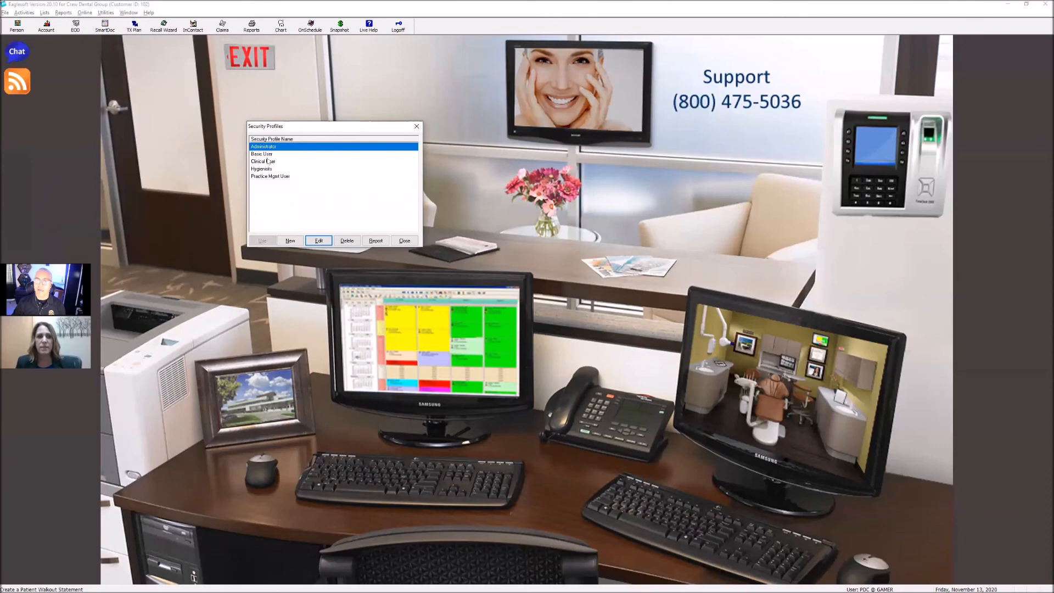
pyautogui.click(271, 176)
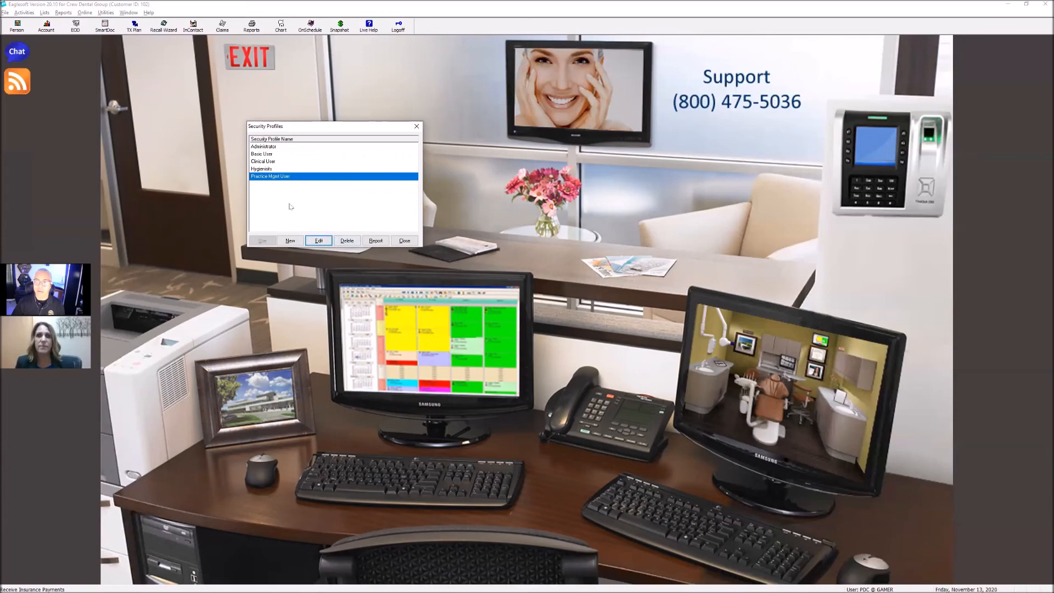
pyautogui.click(318, 240)
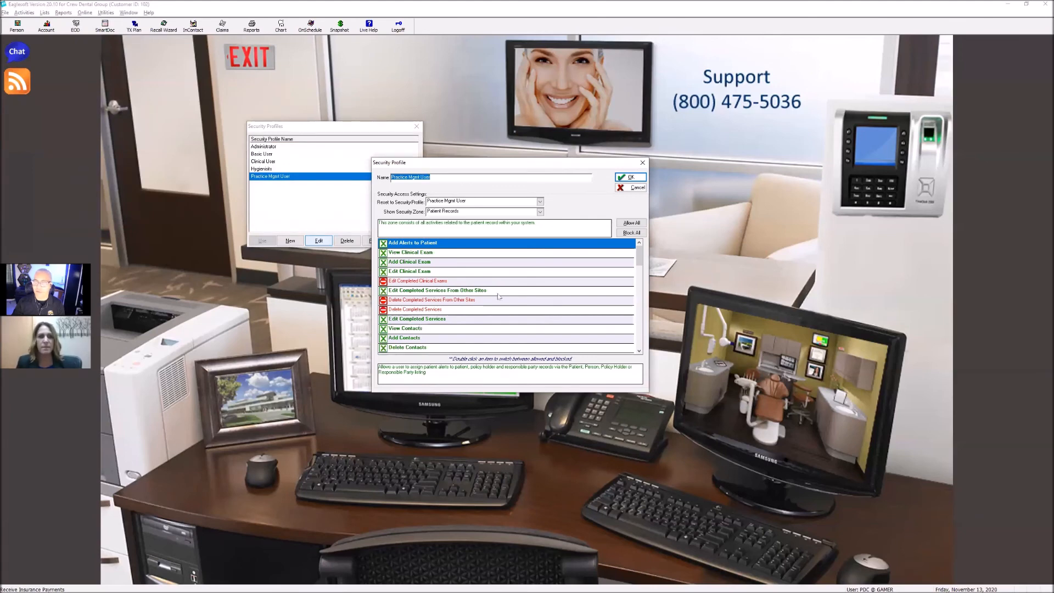
pyautogui.click(643, 163)
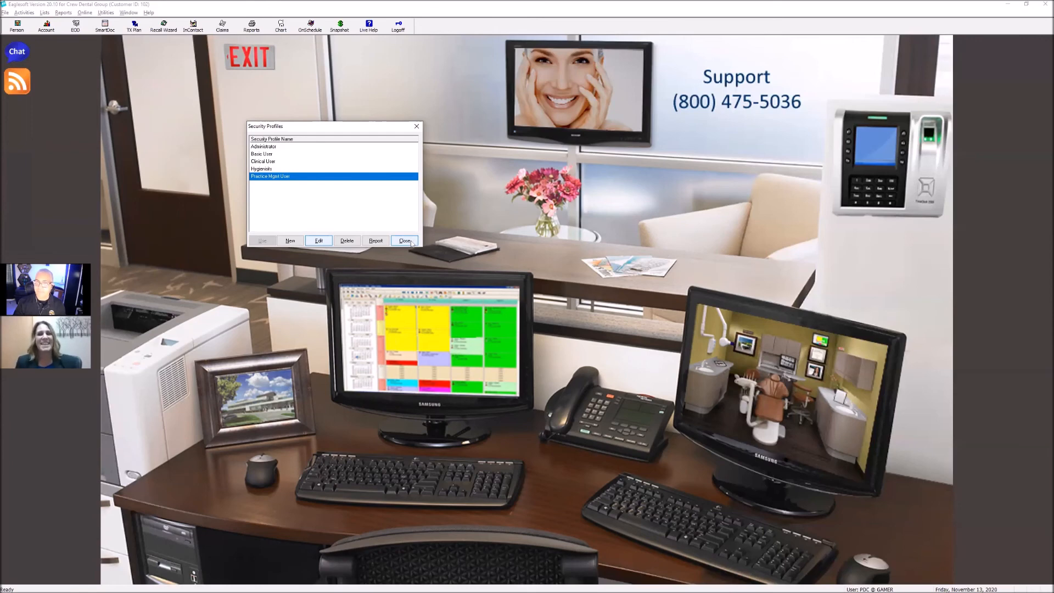
# Close the security profiles list and open the patient's account, declining to apply the unassigned credits
pyautogui.click(411, 243)
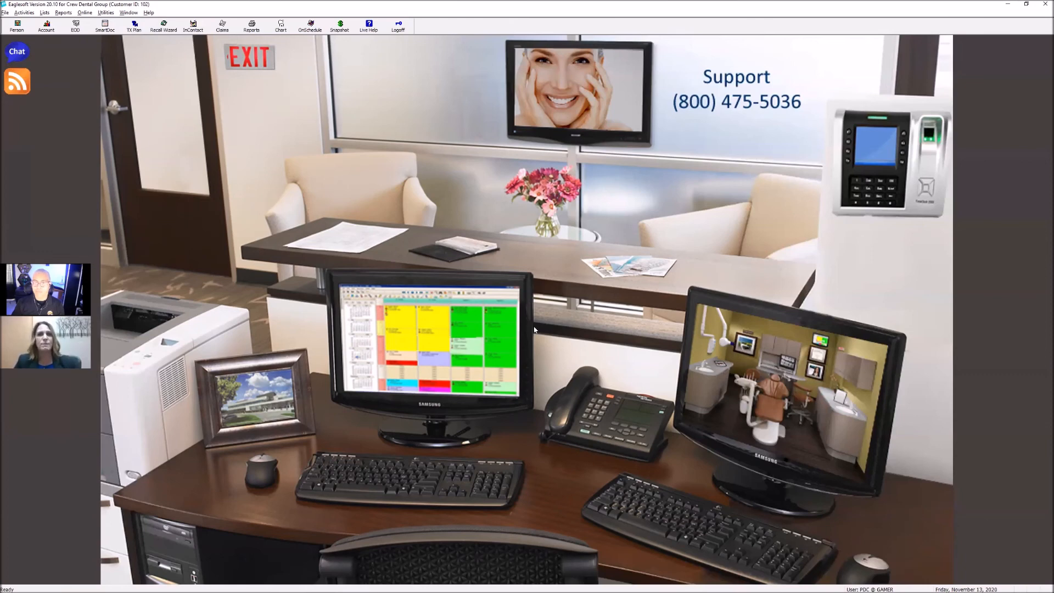
pyautogui.click(48, 27)
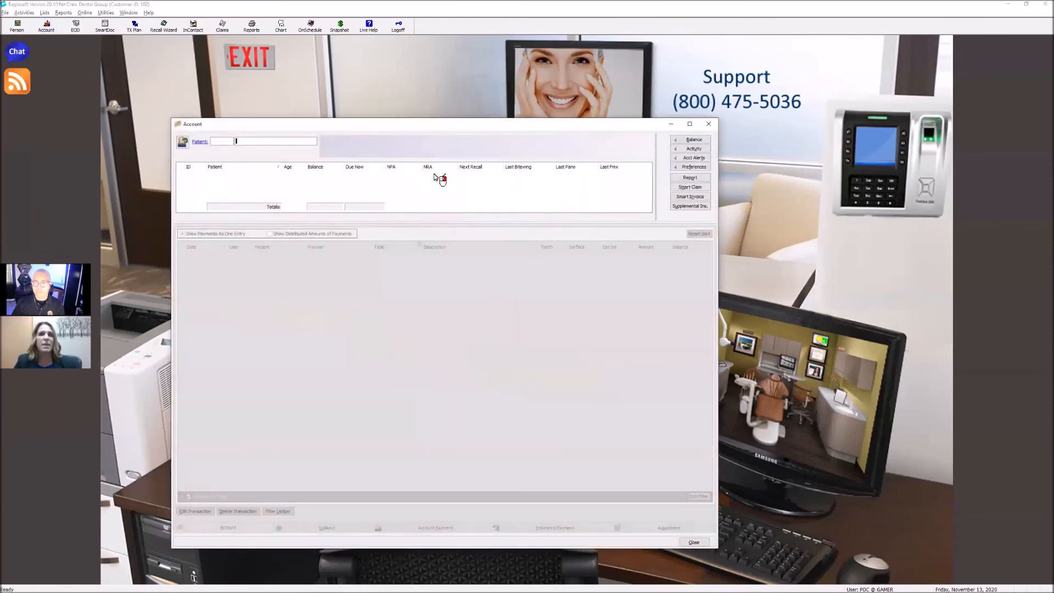
pyautogui.click(183, 142)
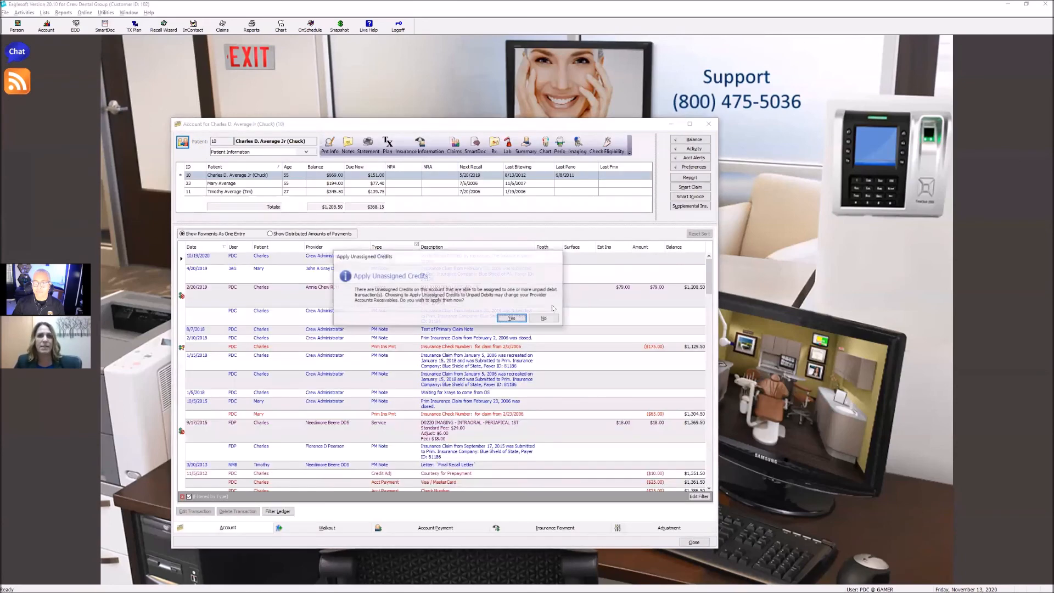
pyautogui.click(545, 318)
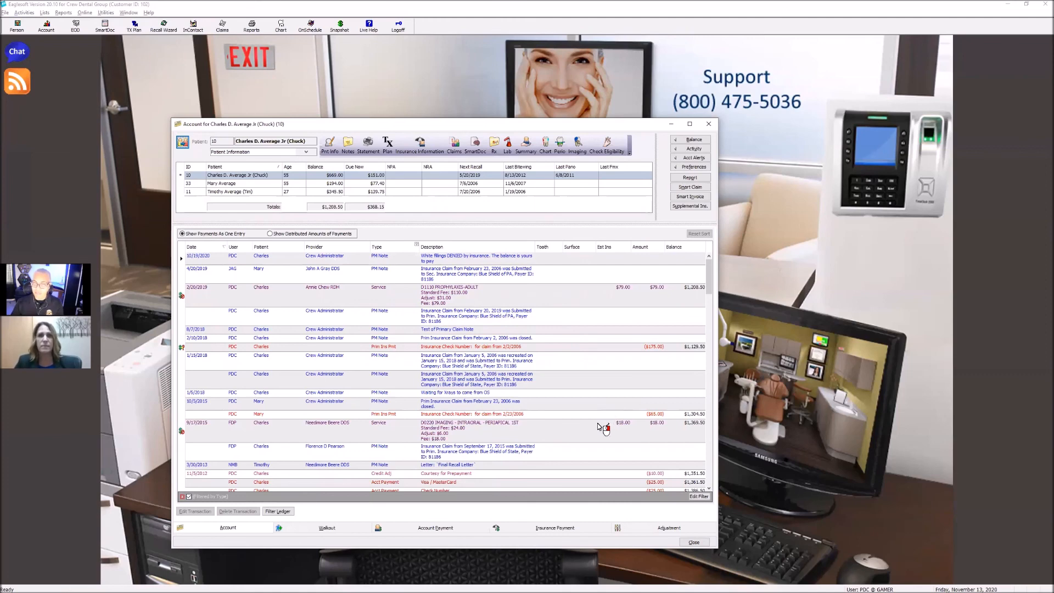
# View and close the distribution of the primary insurance payment for the 2/2/2006 claim, and select the 10/19/2020 ledger note
pyautogui.rightClick(442, 348)
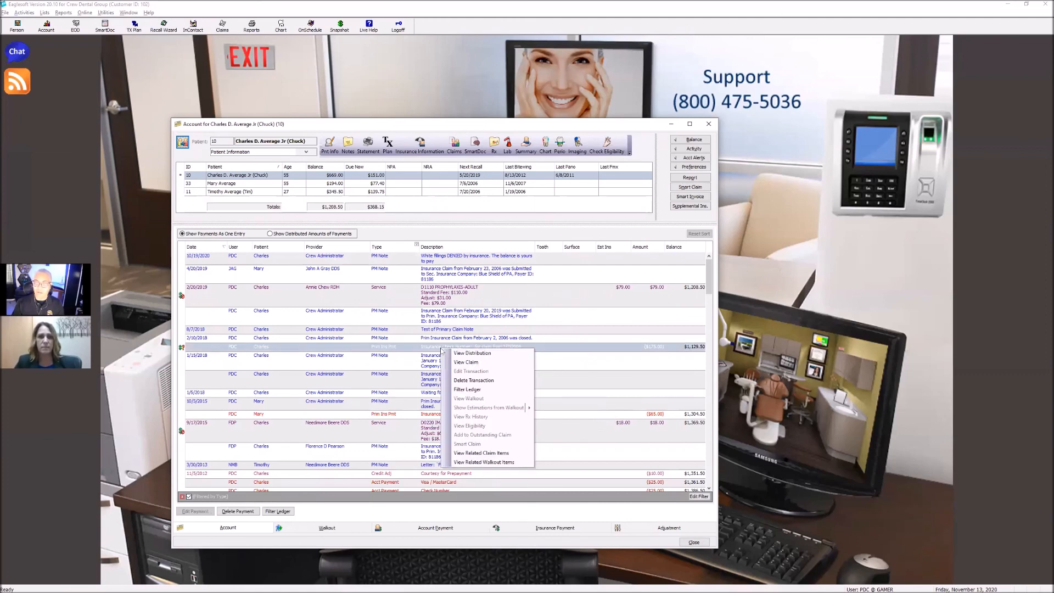
pyautogui.click(488, 354)
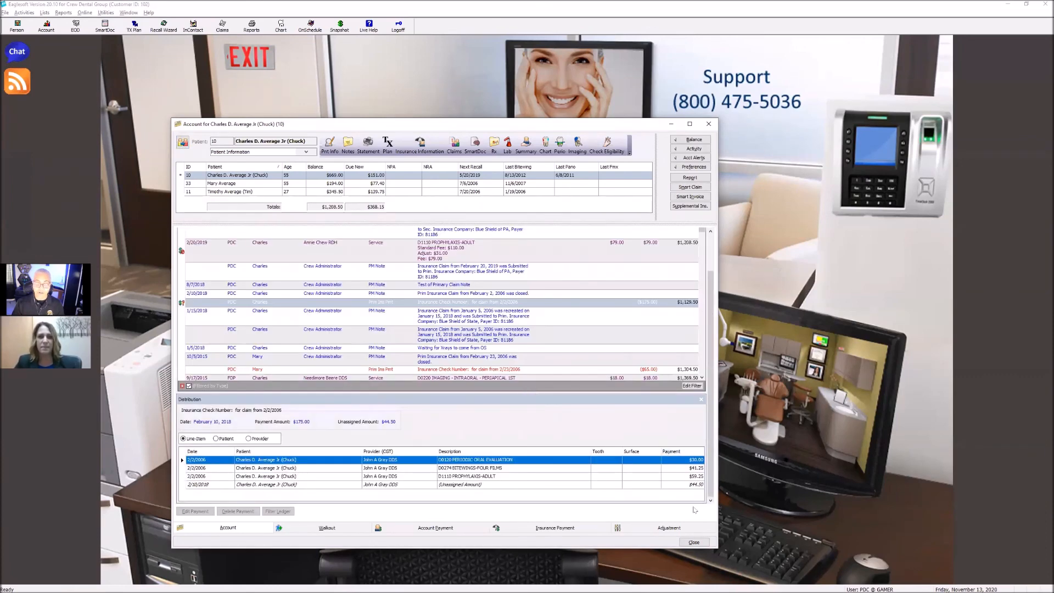
pyautogui.click(701, 400)
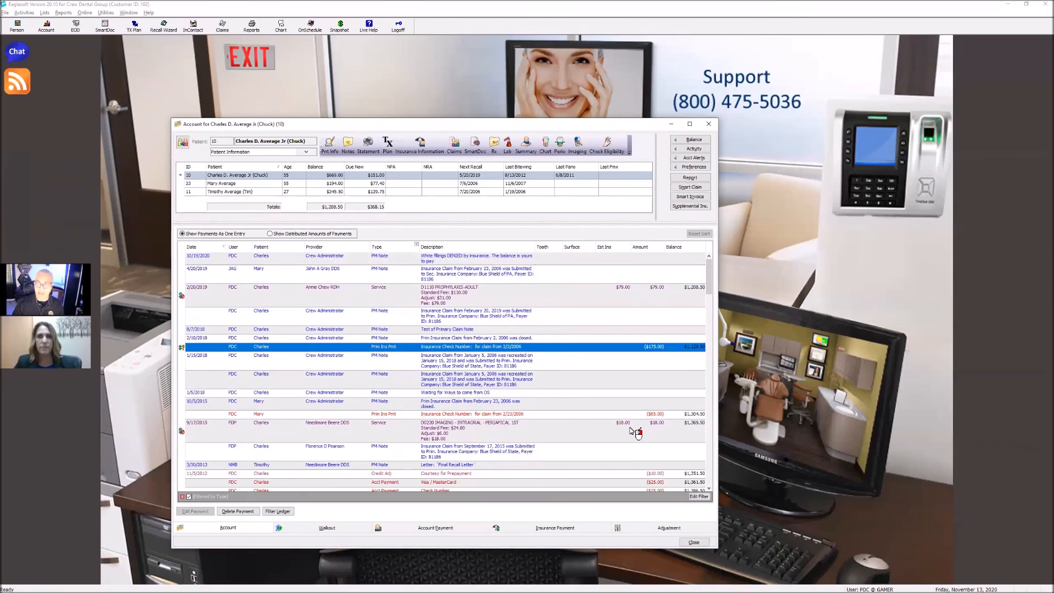
pyautogui.click(450, 263)
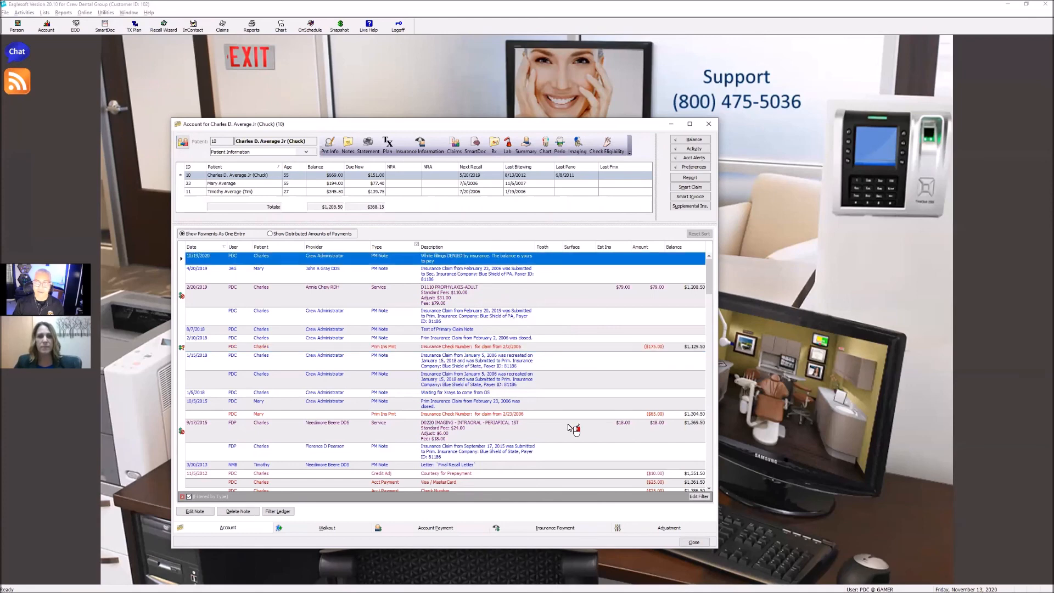